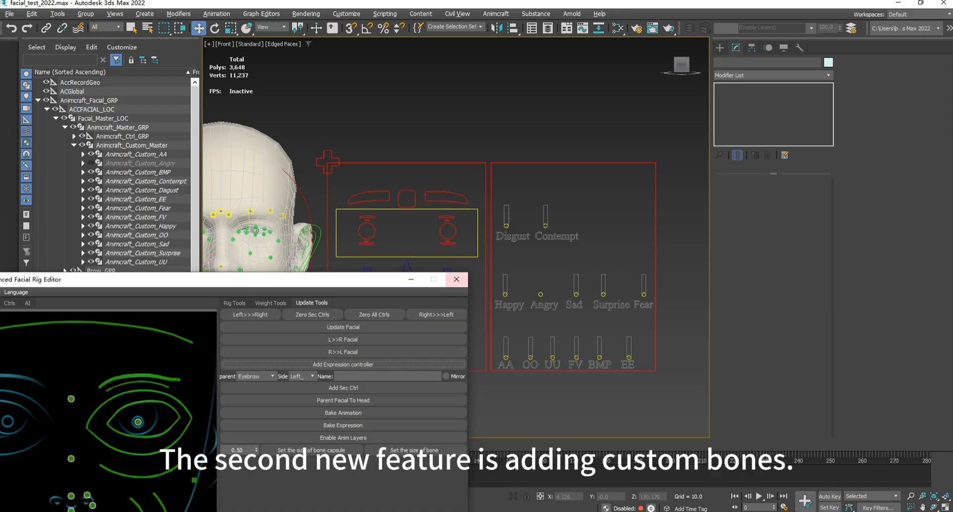
- Open the dialog for adding an expression controller and clear the windows away from the expression slider board
{"action": "scroll", "coordinate": [240, 212], "scroll_direction": "up", "scroll_amount": 5}
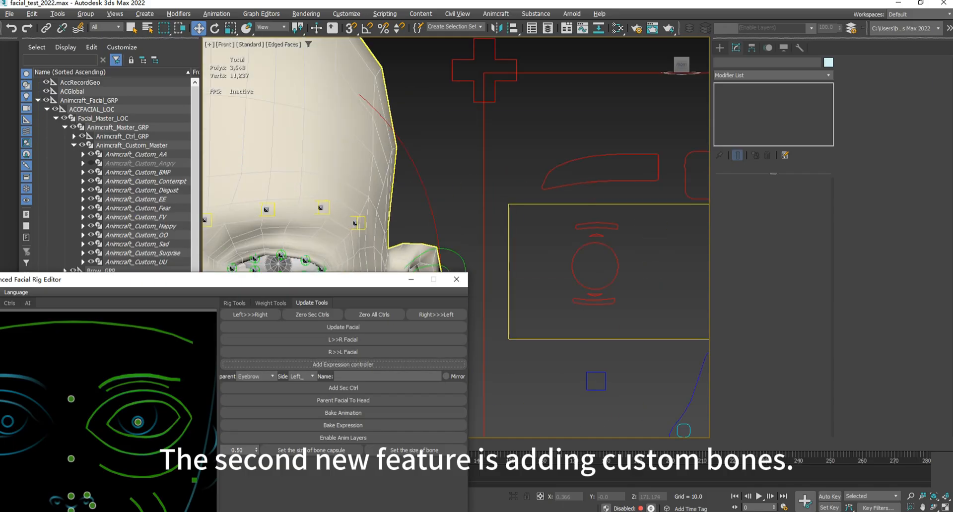
{"action": "middle_click_drag", "start_coordinate": [240, 212], "coordinate": [327, 201]}
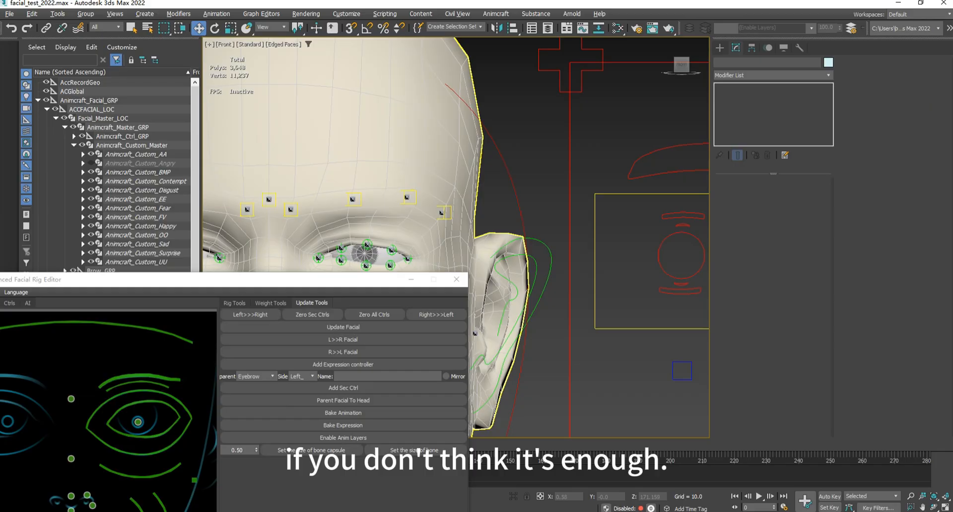
{"action": "scroll", "coordinate": [298, 212], "scroll_direction": "down", "scroll_amount": 4}
{"action": "middle_click_drag", "start_coordinate": [334, 211], "coordinate": [150, 185]}
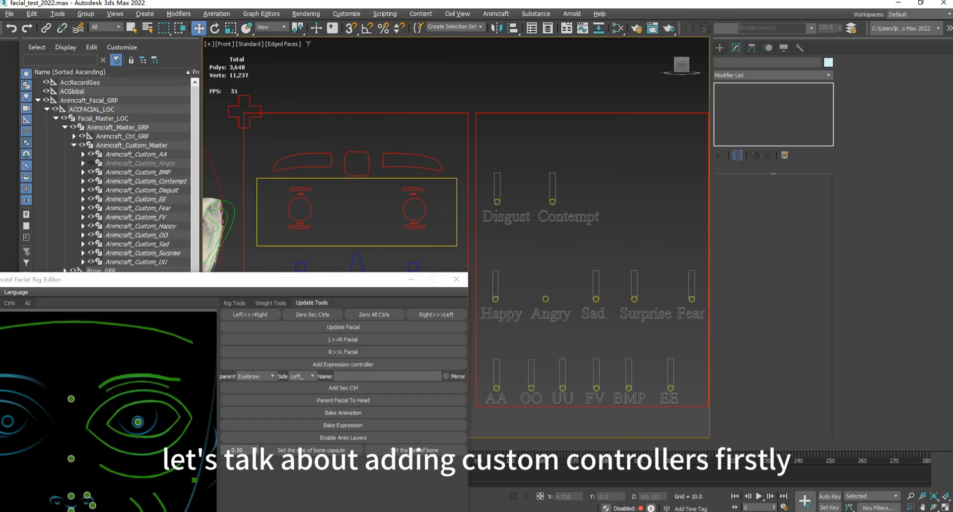
{"action": "left_click", "coordinate": [343, 365]}
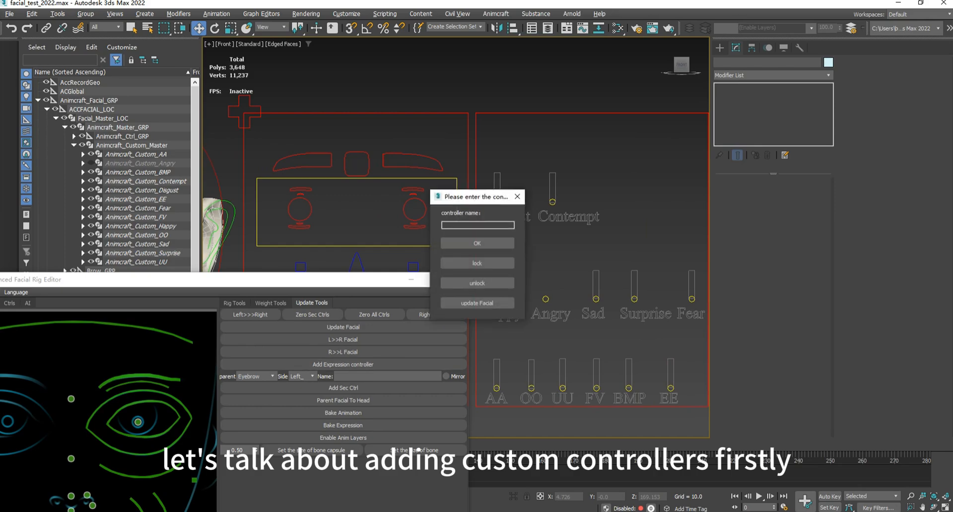
{"action": "left_click_drag", "start_coordinate": [353, 280], "coordinate": [0, 279]}
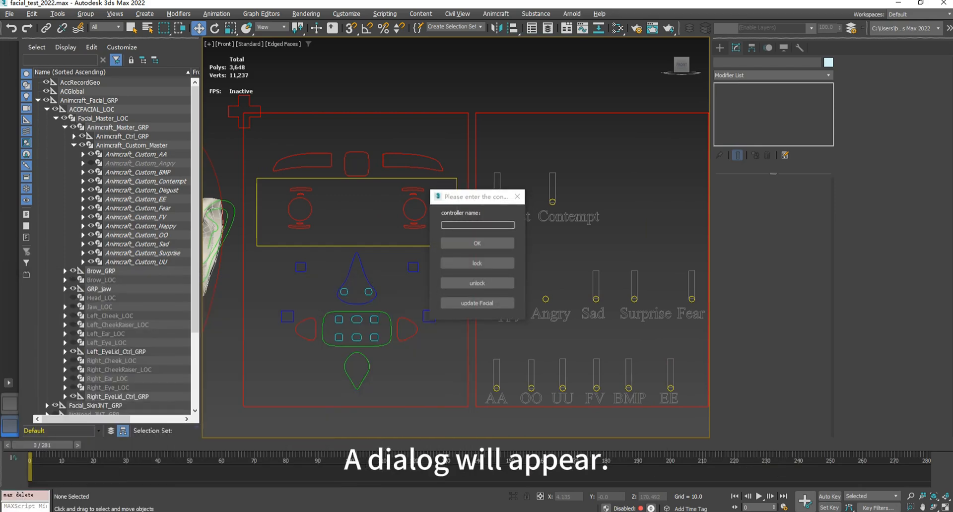
{"action": "left_click_drag", "start_coordinate": [487, 197], "coordinate": [389, 227]}
{"action": "middle_click_drag", "start_coordinate": [623, 254], "coordinate": [490, 249]}
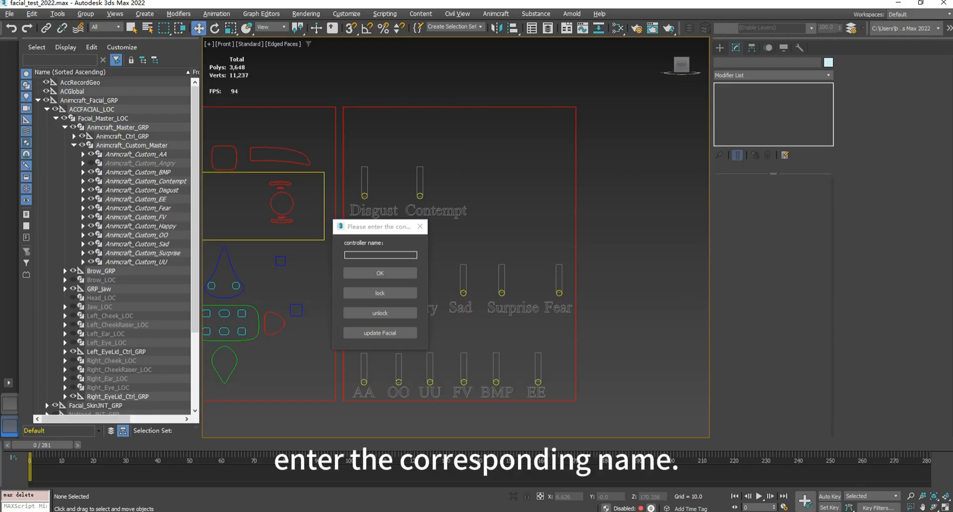
- Select the facial master control frame and examine its full list of custom expression attributes
{"action": "scroll", "coordinate": [489, 248], "scroll_direction": "up", "scroll_amount": 2}
{"action": "scroll", "coordinate": [489, 248], "scroll_direction": "down", "scroll_amount": 2}
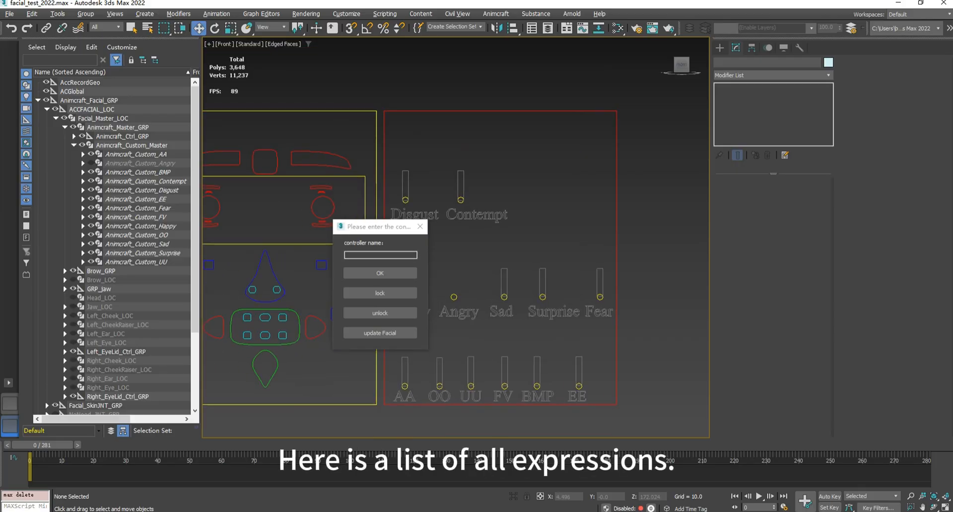
{"action": "left_click", "coordinate": [376, 189]}
{"action": "scroll", "coordinate": [888, 248], "scroll_direction": "down", "scroll_amount": 5}
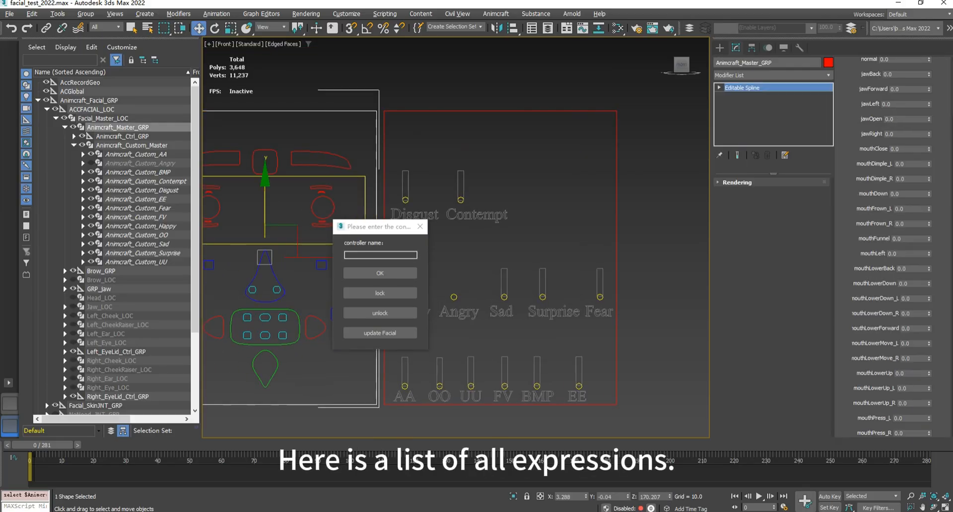
{"action": "scroll", "coordinate": [889, 249], "scroll_direction": "up", "scroll_amount": 5}
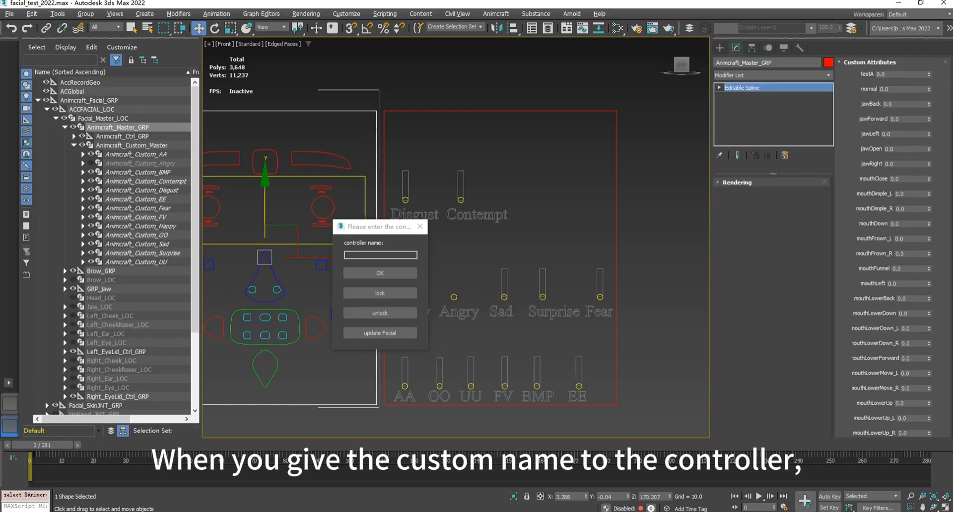
{"action": "scroll", "coordinate": [889, 249], "scroll_direction": "down", "scroll_amount": 3}
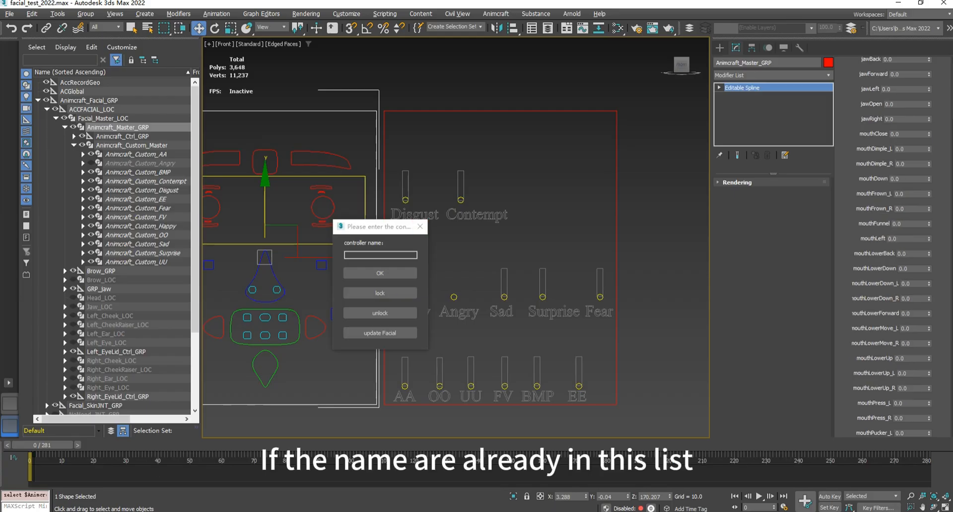
- Try to add an expression controller named jawback, which duplicates an existing attribute name
{"action": "left_click_drag", "start_coordinate": [376, 227], "coordinate": [620, 218]}
{"action": "scroll", "coordinate": [889, 248], "scroll_direction": "up", "scroll_amount": 3}
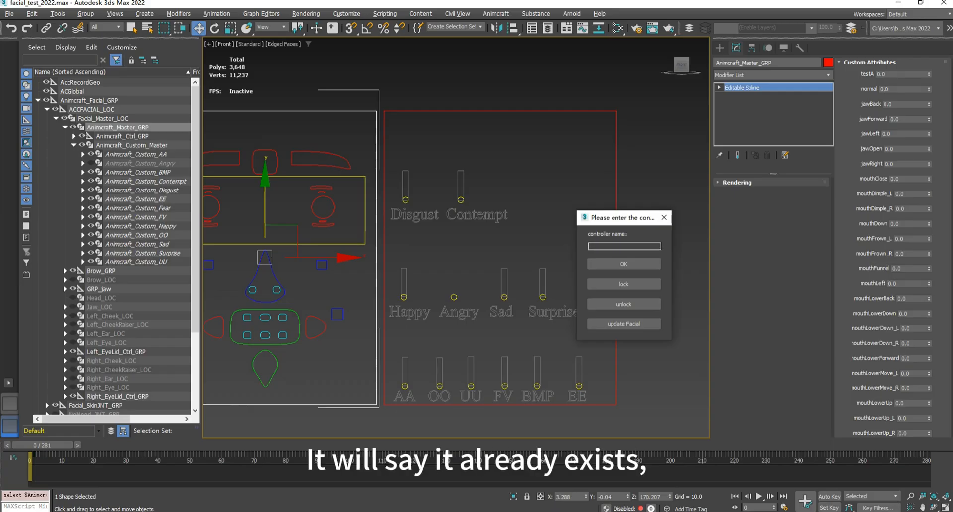
{"action": "type", "text": "jawback"}
{"action": "left_click", "coordinate": [624, 264]}
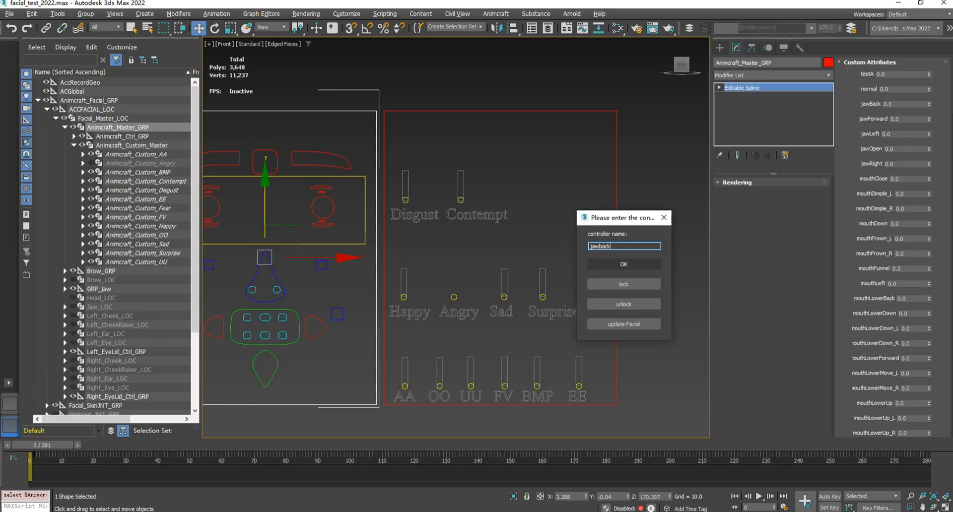
{"action": "left_click_drag", "start_coordinate": [477, 231], "coordinate": [551, 221]}
{"action": "left_click", "coordinate": [558, 259]}
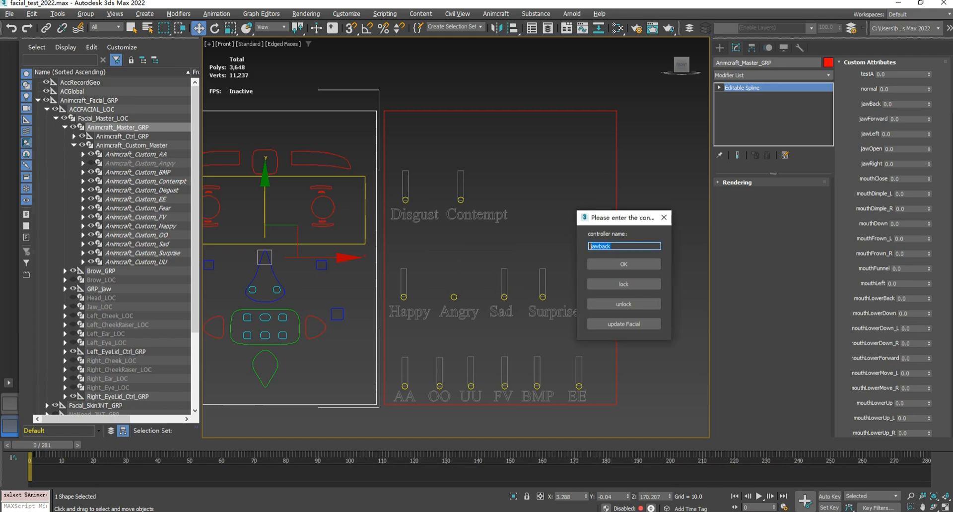
- Add an expression controller named testBB
{"action": "type", "text": "testBB"}
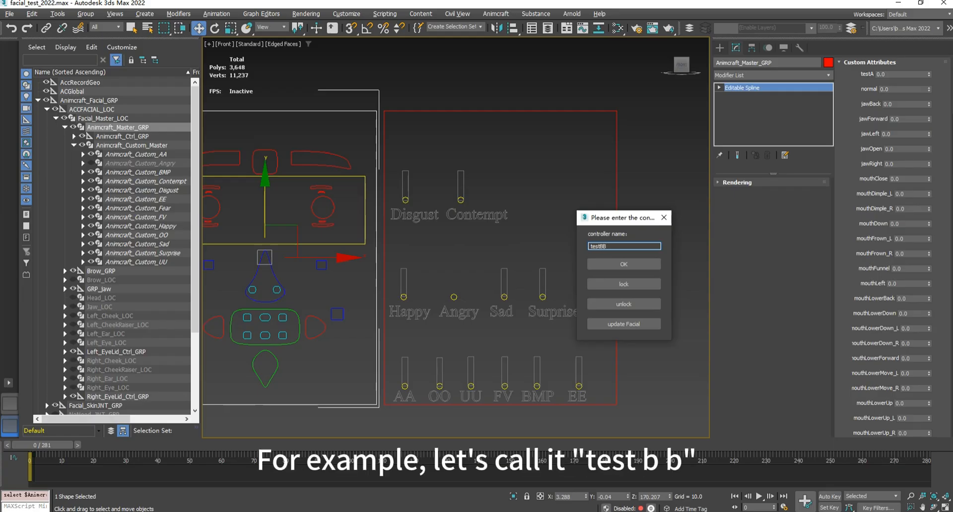
{"action": "left_click", "coordinate": [624, 264]}
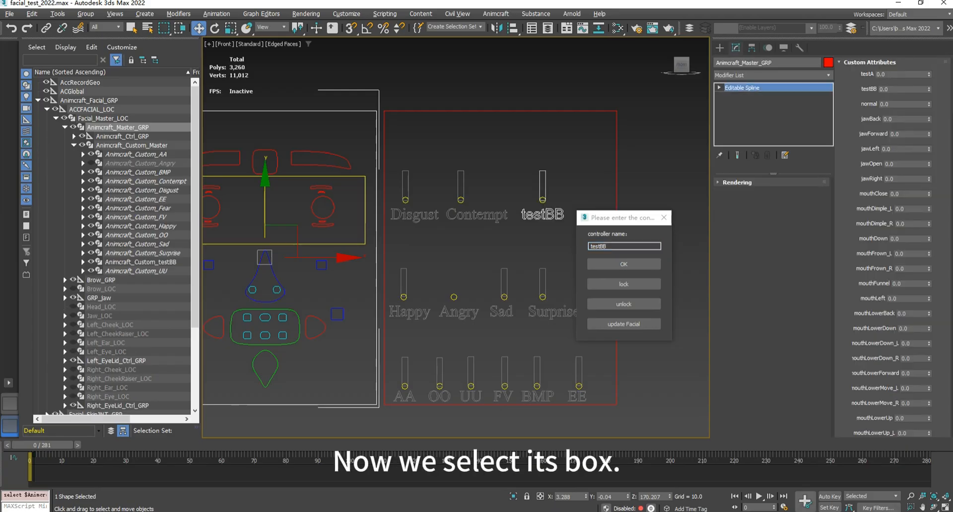
- Try moving the testBB slider box on the expression board and undo the move
{"action": "left_click", "coordinate": [544, 187]}
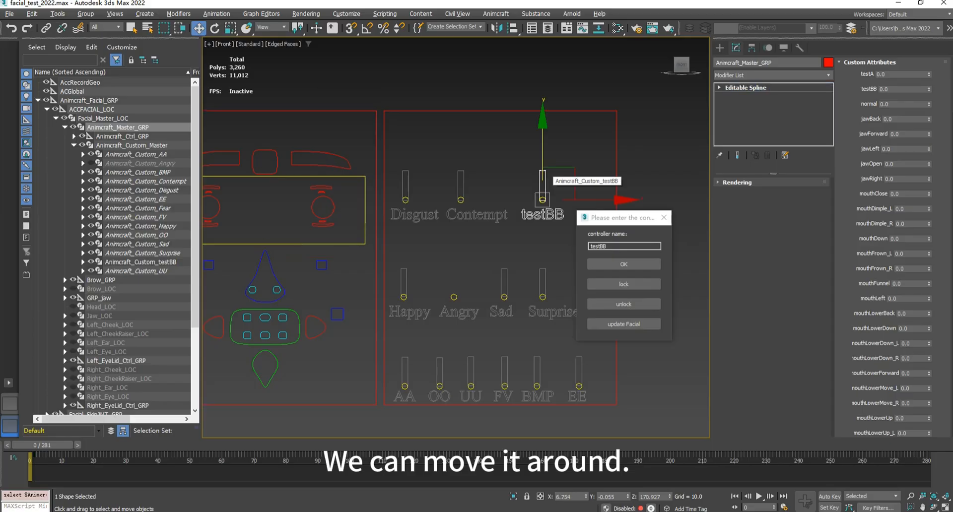
{"action": "left_click_drag", "start_coordinate": [556, 185], "coordinate": [589, 184]}
{"action": "key", "text": "ctrl+z"}
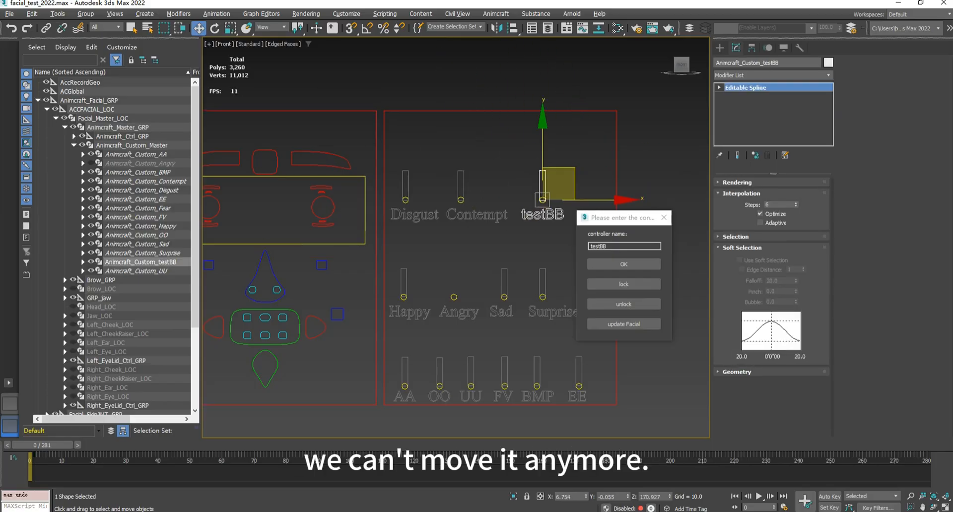
- Lock the testBB controller and test whether its slider box can still be moved
{"action": "scroll", "coordinate": [521, 228], "scroll_direction": "down", "scroll_amount": 3}
{"action": "left_click", "coordinate": [532, 197]}
{"action": "middle_click_drag", "start_coordinate": [533, 197], "coordinate": [494, 198]}
{"action": "scroll", "coordinate": [494, 199], "scroll_direction": "up", "scroll_amount": 3}
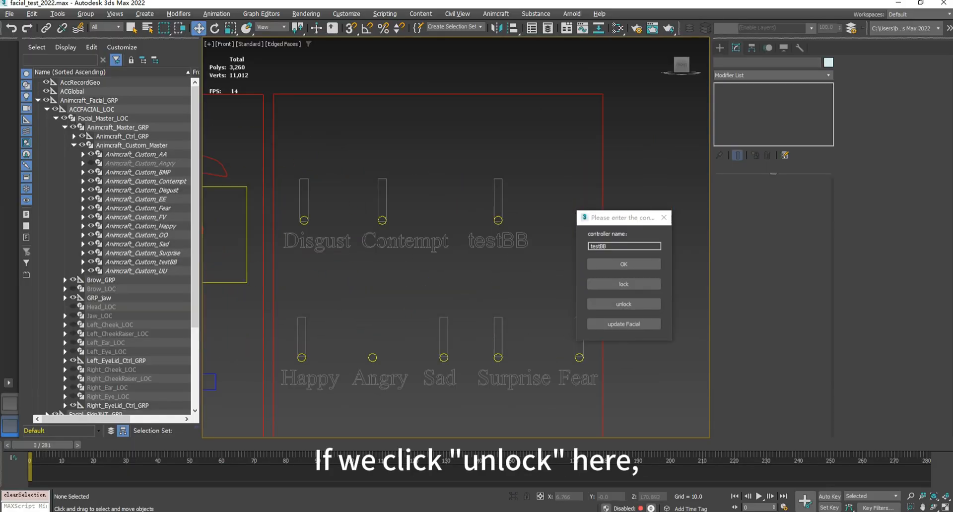
- Unlock the testBB controller, try moving its slider box on the board and undo the move
{"action": "left_click", "coordinate": [623, 304]}
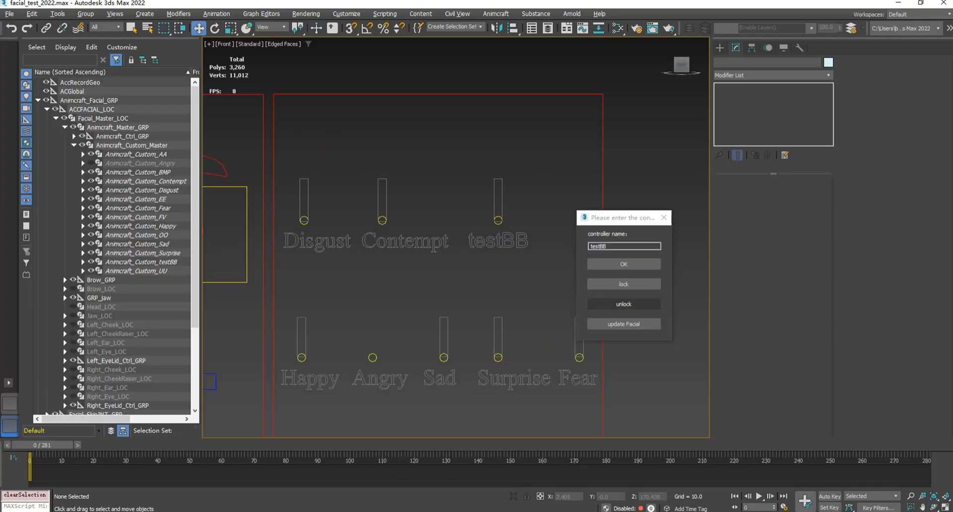
{"action": "left_click", "coordinate": [502, 203]}
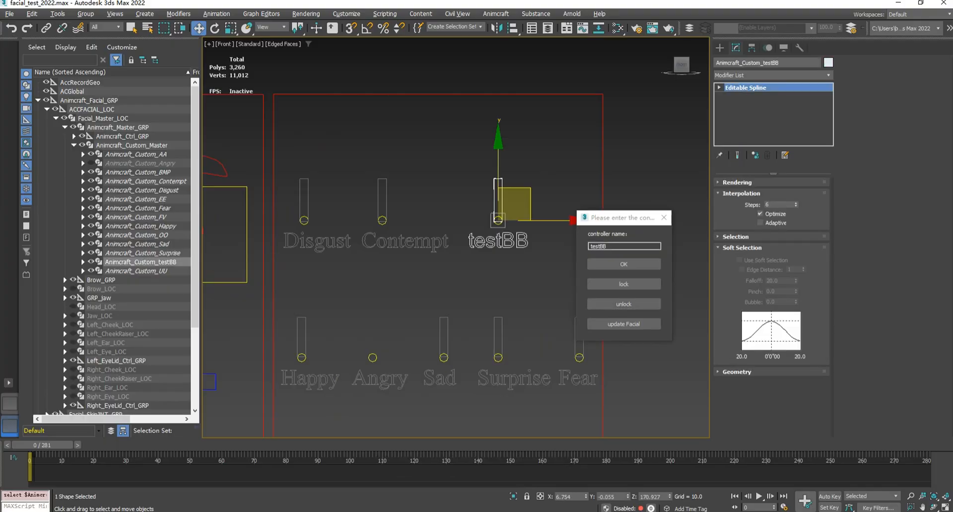
{"action": "left_click_drag", "start_coordinate": [502, 203], "coordinate": [535, 188]}
{"action": "key", "text": "ctrl+z"}
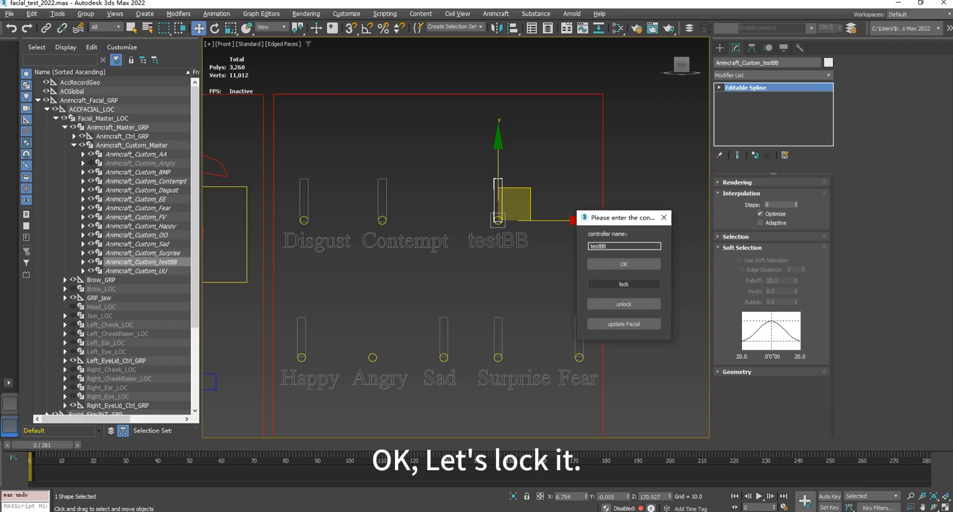
- Lock the testBB controller and select its slider handle on the expression board
{"action": "left_click", "coordinate": [624, 284]}
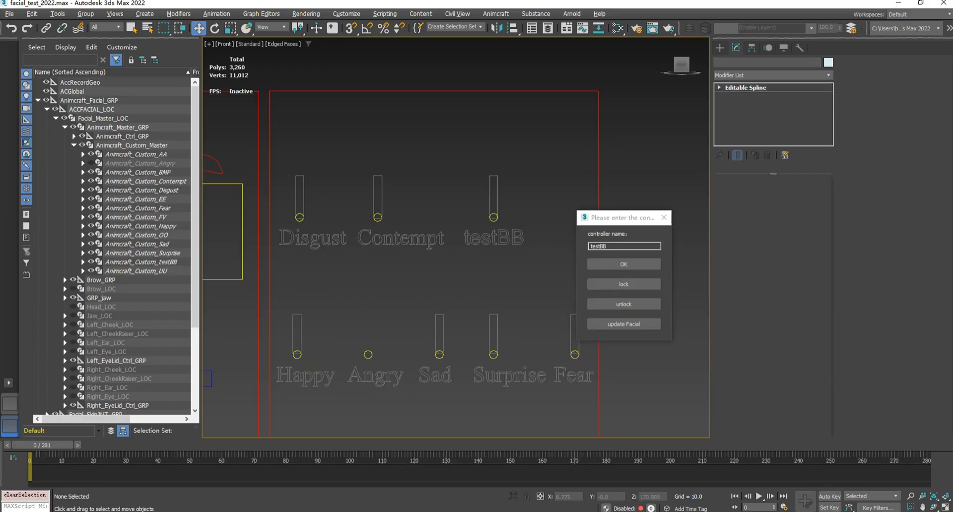
{"action": "scroll", "coordinate": [439, 184], "scroll_direction": "up", "scroll_amount": 2}
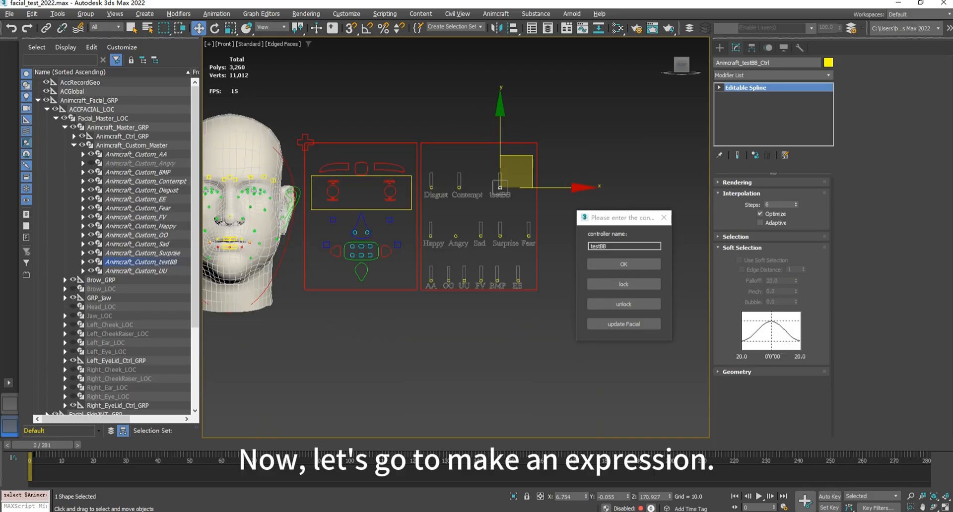
{"action": "middle_click_drag", "start_coordinate": [439, 184], "coordinate": [462, 192]}
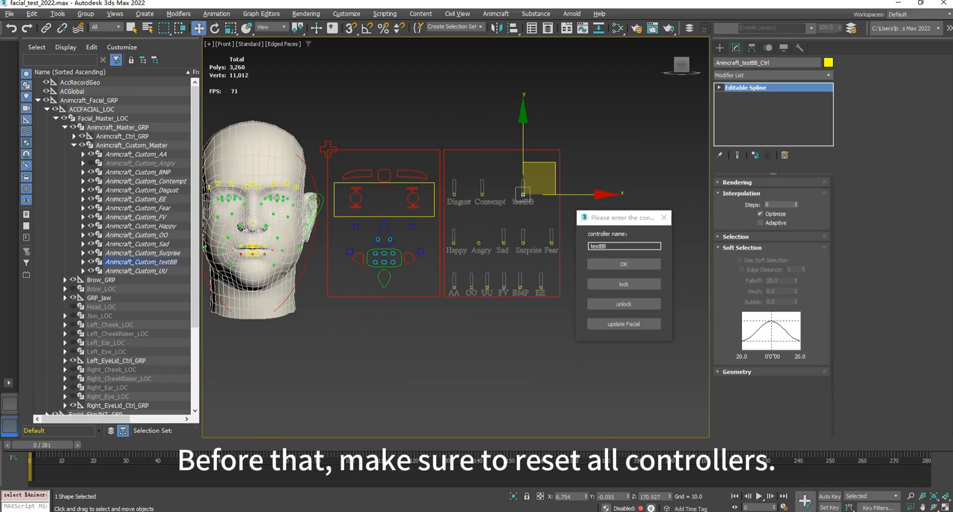
- Bring the facial rig editor back into view and reset all controllers to zero
{"action": "left_click_drag", "start_coordinate": [0, 171], "coordinate": [269, 108]}
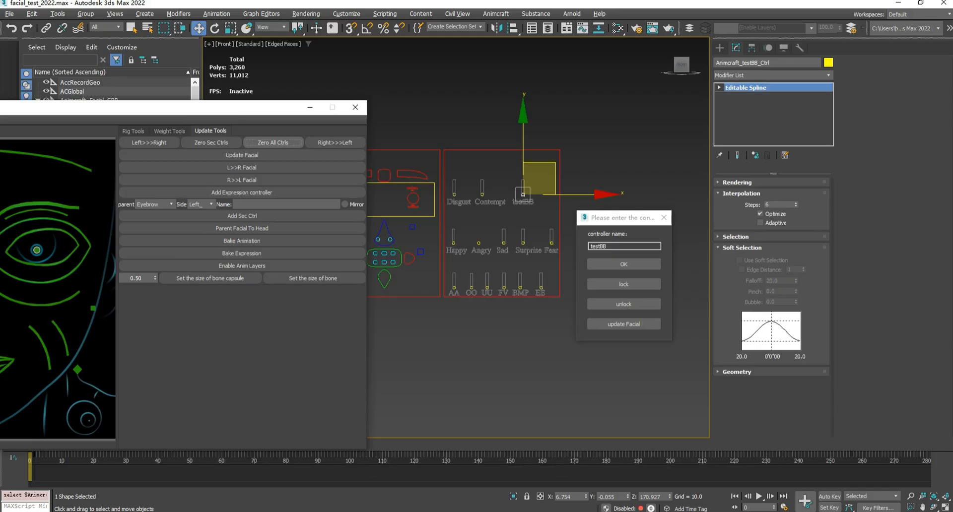
{"action": "left_click_drag", "start_coordinate": [199, 108], "coordinate": [284, 307]}
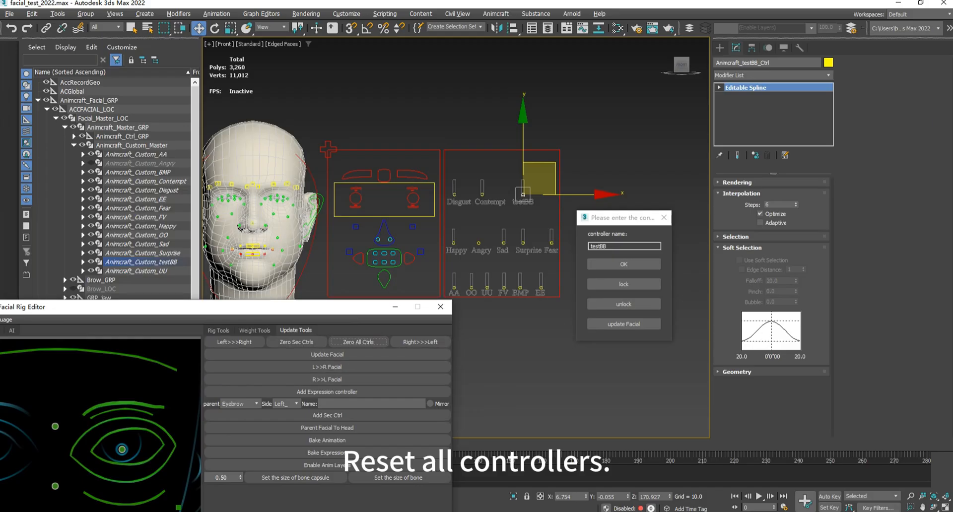
- Raise the testBB slider handle to its maximum, Y 1.0 in the Parent coordinate system
{"action": "scroll", "coordinate": [555, 146], "scroll_direction": "up", "scroll_amount": 4}
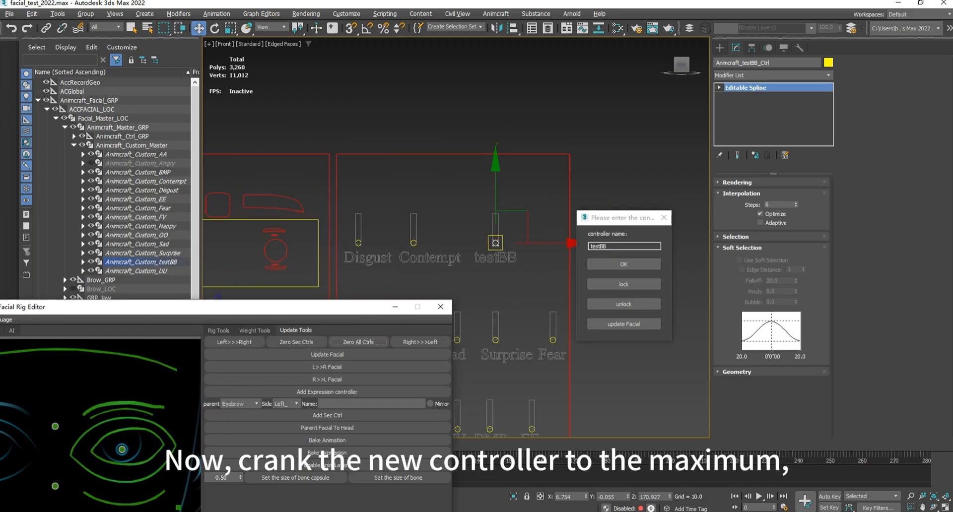
{"action": "left_click_drag", "start_coordinate": [495, 191], "coordinate": [496, 158]}
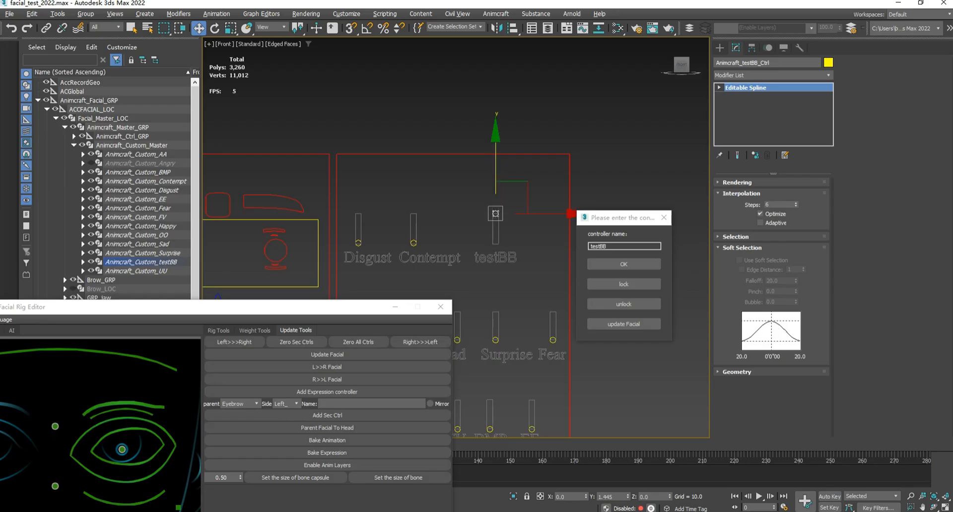
{"action": "right_click", "coordinate": [522, 209], "text": "alt"}
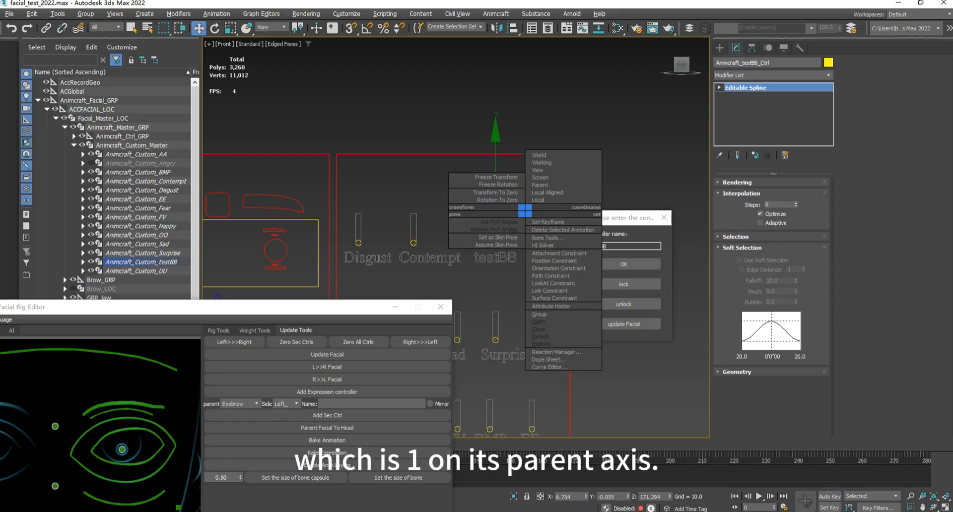
{"action": "left_click", "coordinate": [561, 189]}
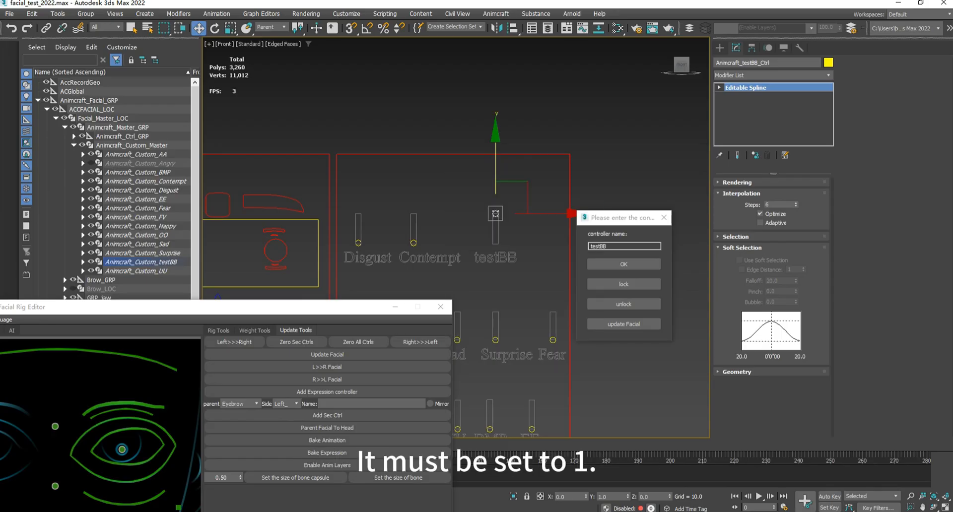
{"action": "mouse_move", "coordinate": [496, 167]}
{"action": "left_mouse_down"}
{"action": "mouse_move", "coordinate": [496, 189]}
{"action": "mouse_move", "coordinate": [495, 160]}
{"action": "left_mouse_up"}
- Compare the large controllers on the facial control board with the small controllers on the face
{"action": "scroll", "coordinate": [700, 186], "scroll_direction": "down", "scroll_amount": 5}
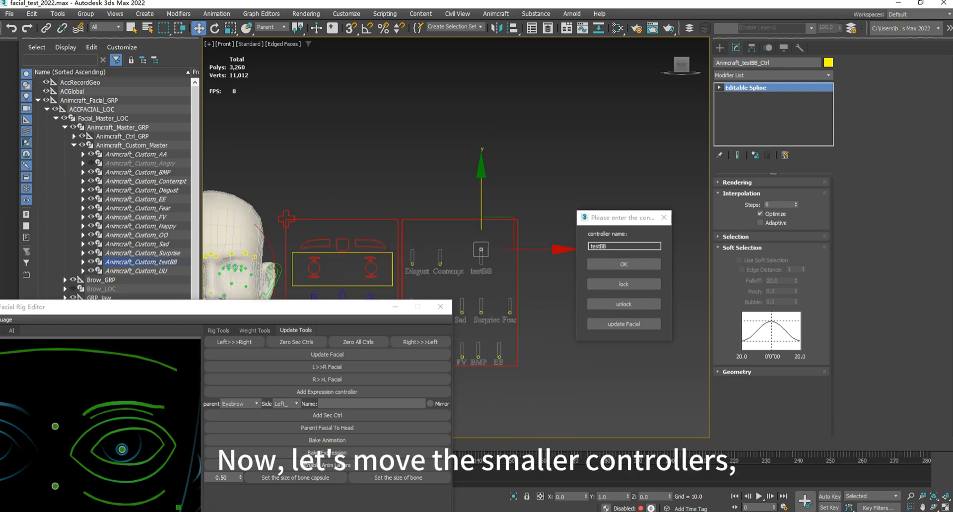
{"action": "scroll", "coordinate": [305, 199], "scroll_direction": "up", "scroll_amount": 4}
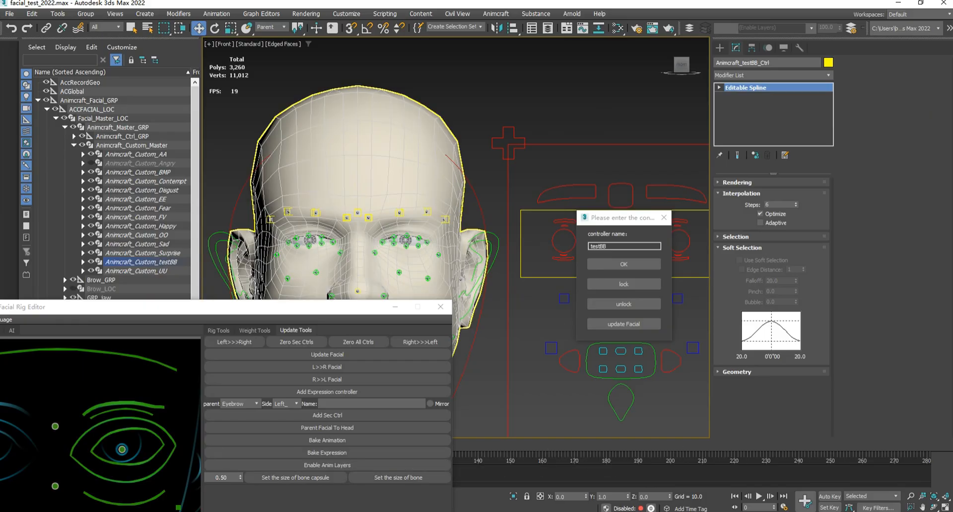
{"action": "middle_click_drag", "start_coordinate": [496, 239], "coordinate": [337, 146]}
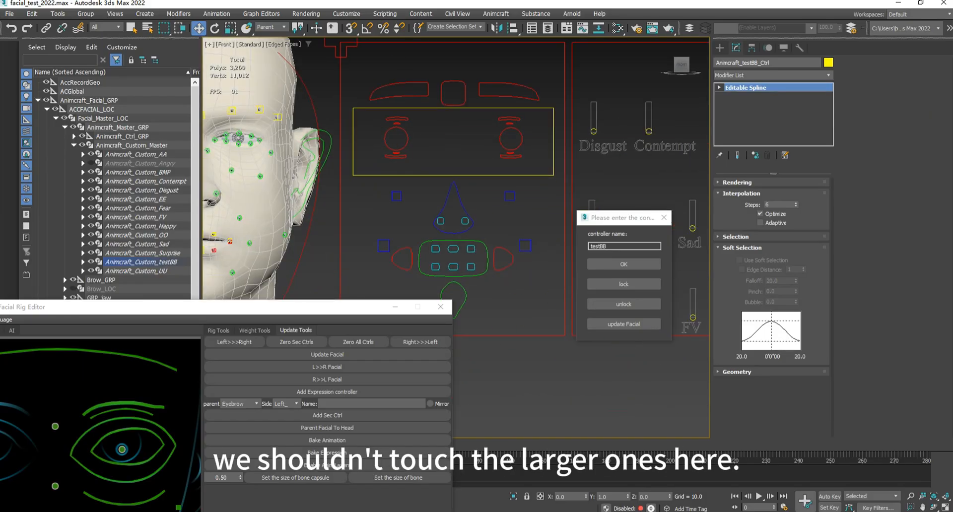
{"action": "scroll", "coordinate": [546, 188], "scroll_direction": "down", "scroll_amount": 4}
{"action": "scroll", "coordinate": [387, 159], "scroll_direction": "up", "scroll_amount": 3}
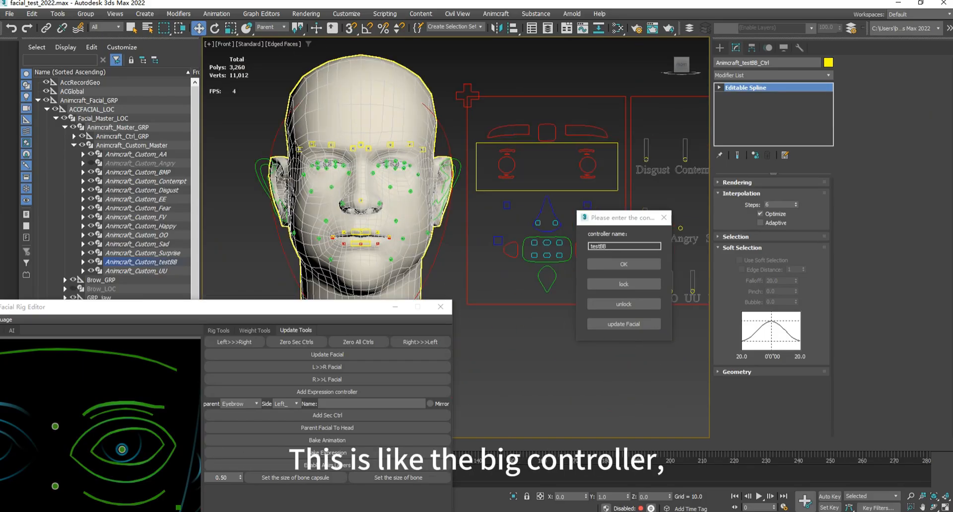
{"action": "scroll", "coordinate": [392, 166], "scroll_direction": "up", "scroll_amount": 6}
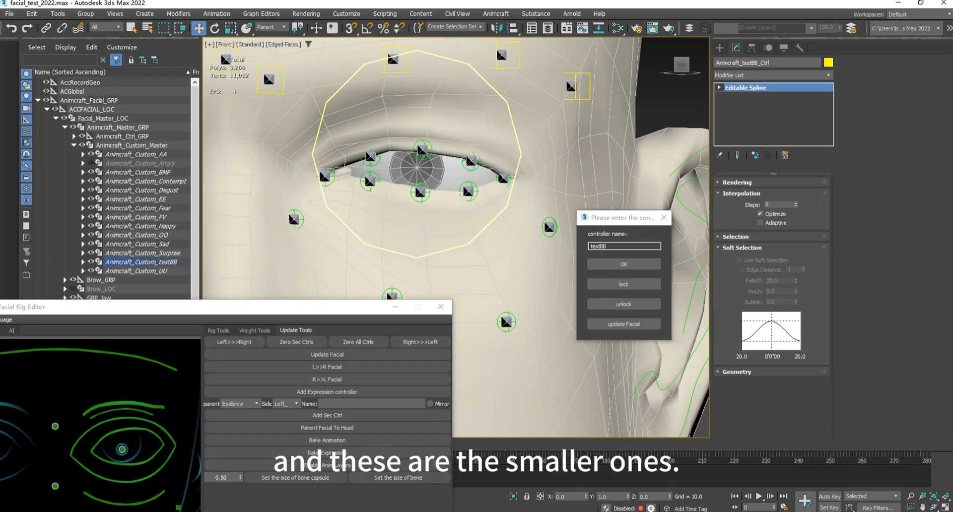
- Raise the four small left eyebrow controllers on the face by about 5 units in Y
{"action": "scroll", "coordinate": [365, 233], "scroll_direction": "down", "scroll_amount": 5}
{"action": "scroll", "coordinate": [334, 160], "scroll_direction": "up", "scroll_amount": 2}
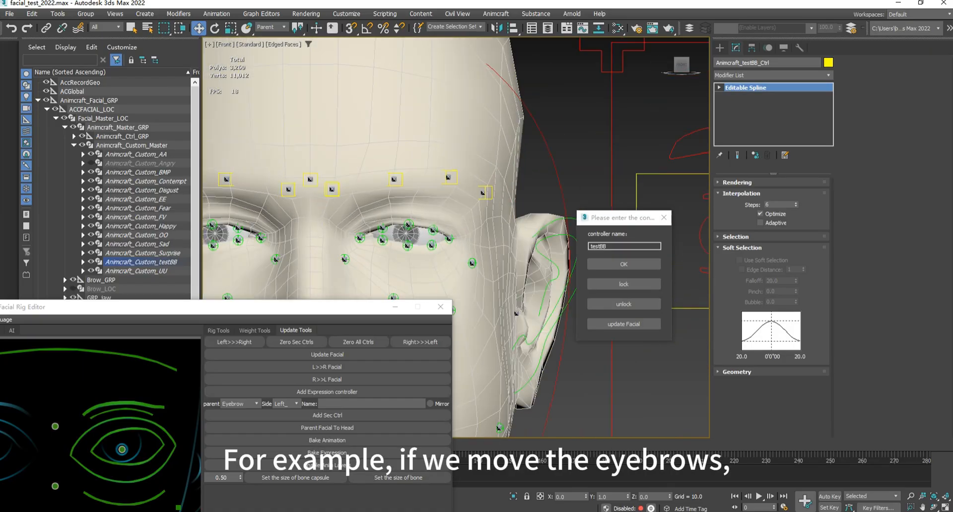
{"action": "left_click", "coordinate": [332, 190]}
{"action": "left_click_drag", "start_coordinate": [332, 190], "coordinate": [332, 100]}
{"action": "left_click", "coordinate": [394, 180]}
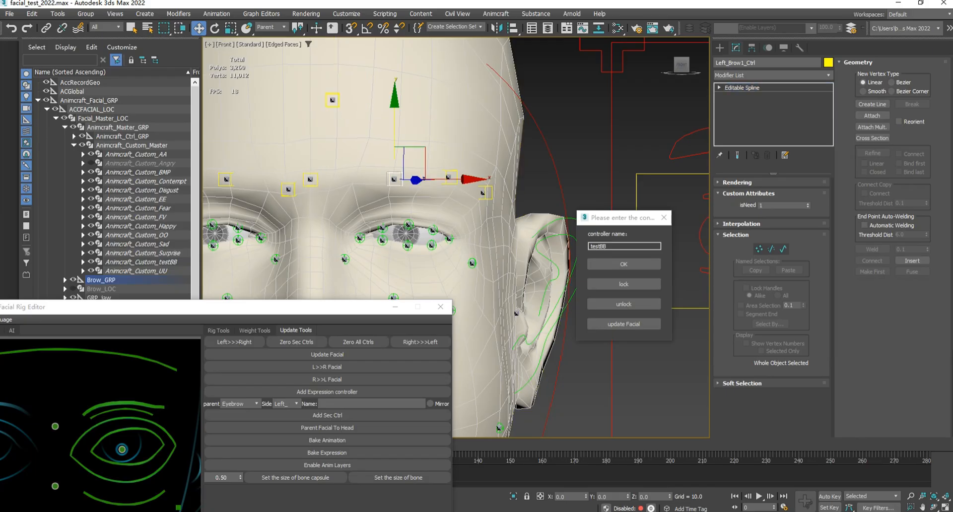
{"action": "left_click_drag", "start_coordinate": [395, 160], "coordinate": [394, 66]}
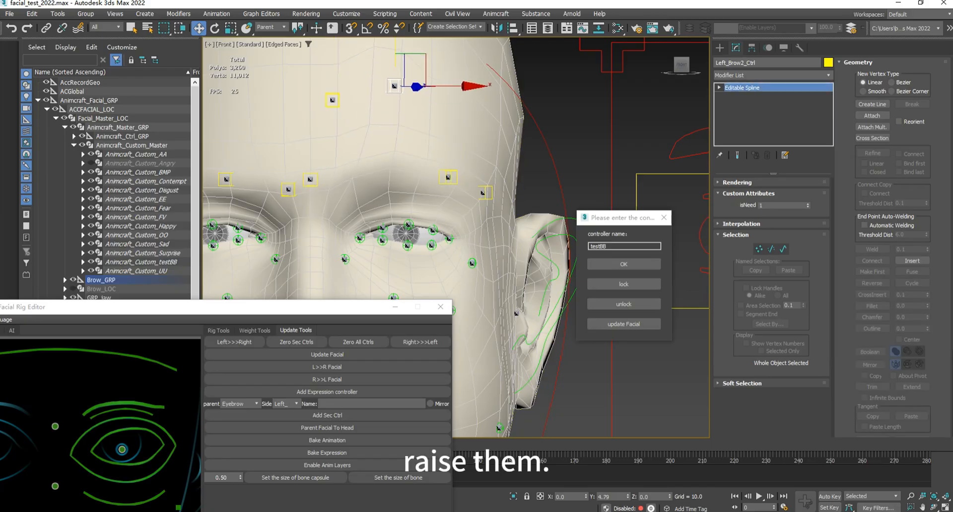
{"action": "left_click", "coordinate": [448, 178]}
{"action": "left_click_drag", "start_coordinate": [448, 177], "coordinate": [448, 79]}
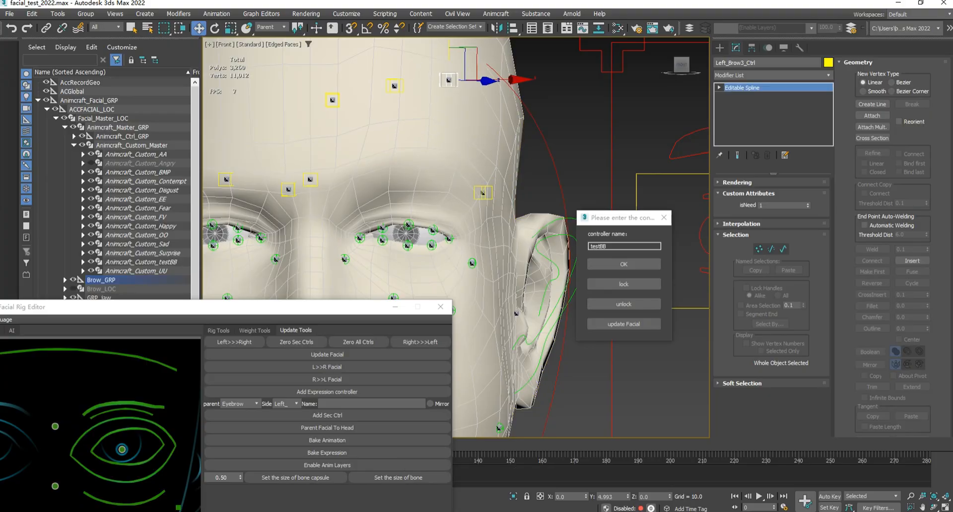
{"action": "left_click", "coordinate": [482, 193]}
{"action": "left_click_drag", "start_coordinate": [482, 193], "coordinate": [483, 89]}
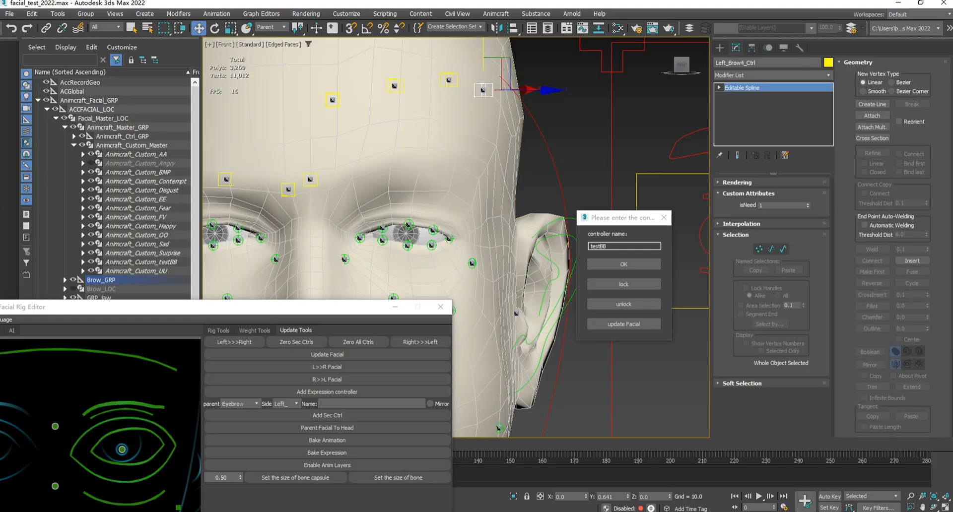
- Lower the three left upper-eyelid controllers, middle, inner and outer, by about 2.5 to 3 units in Y to close the eye
{"action": "scroll", "coordinate": [375, 253], "scroll_direction": "up", "scroll_amount": 5}
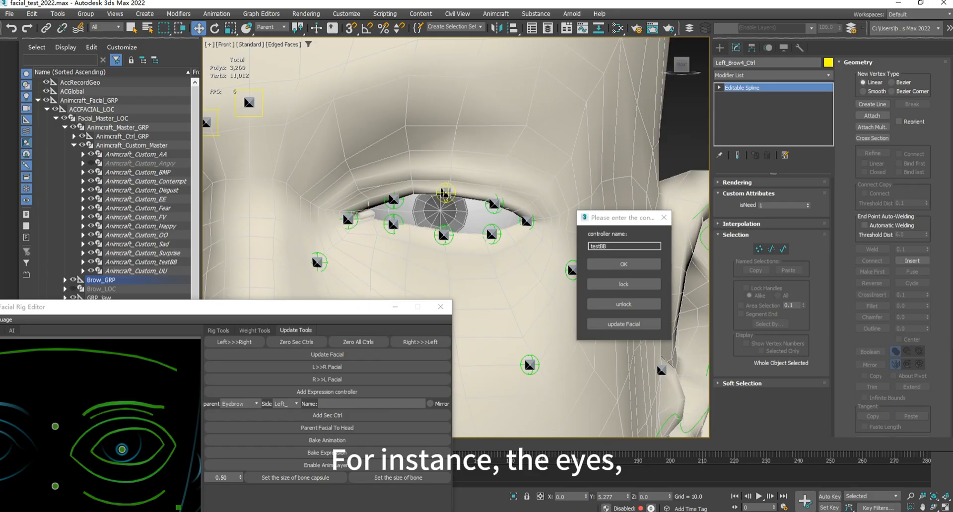
{"action": "left_click", "coordinate": [447, 192]}
{"action": "left_click", "coordinate": [447, 190]}
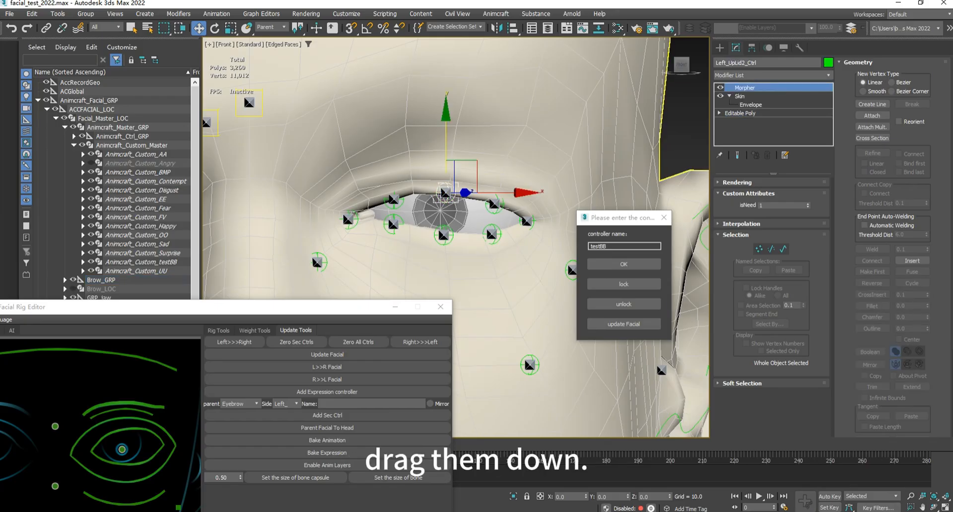
{"action": "left_click", "coordinate": [446, 193]}
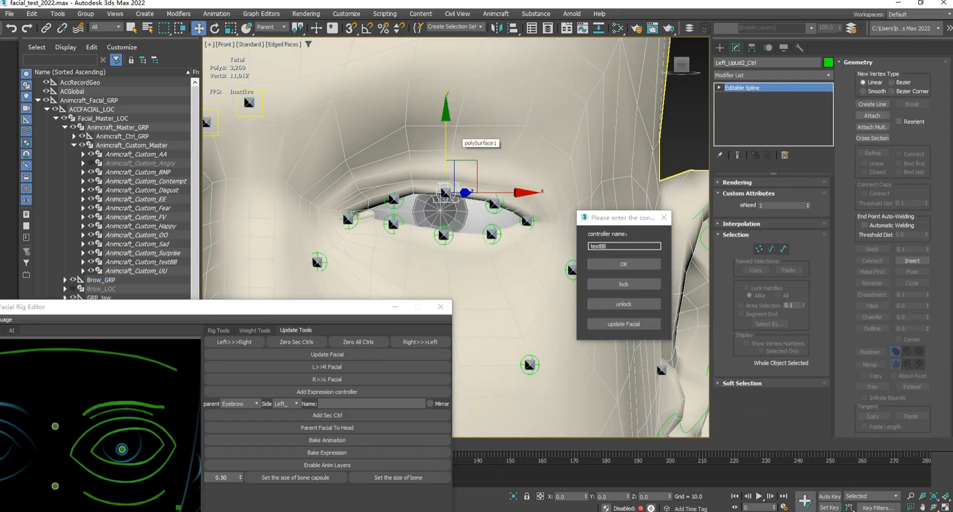
{"action": "left_click_drag", "start_coordinate": [445, 193], "coordinate": [446, 300]}
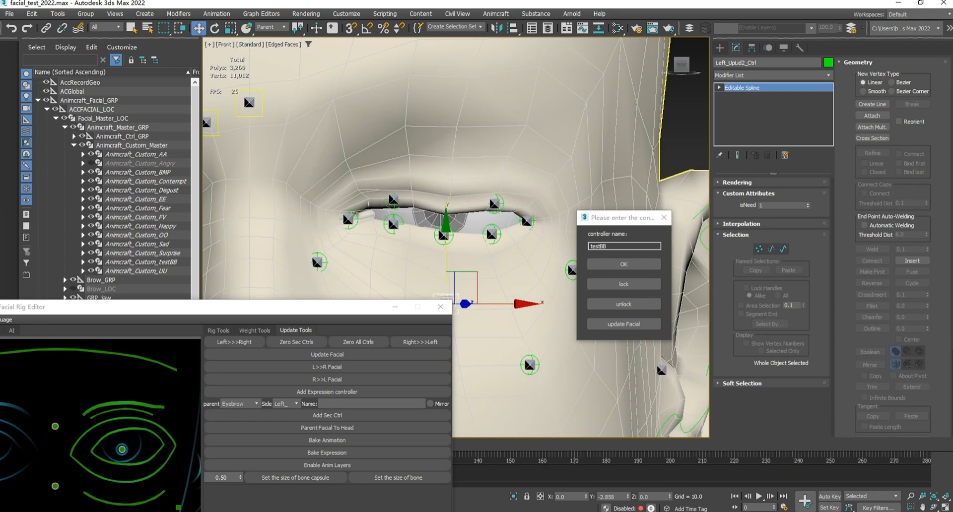
{"action": "left_click", "coordinate": [393, 200]}
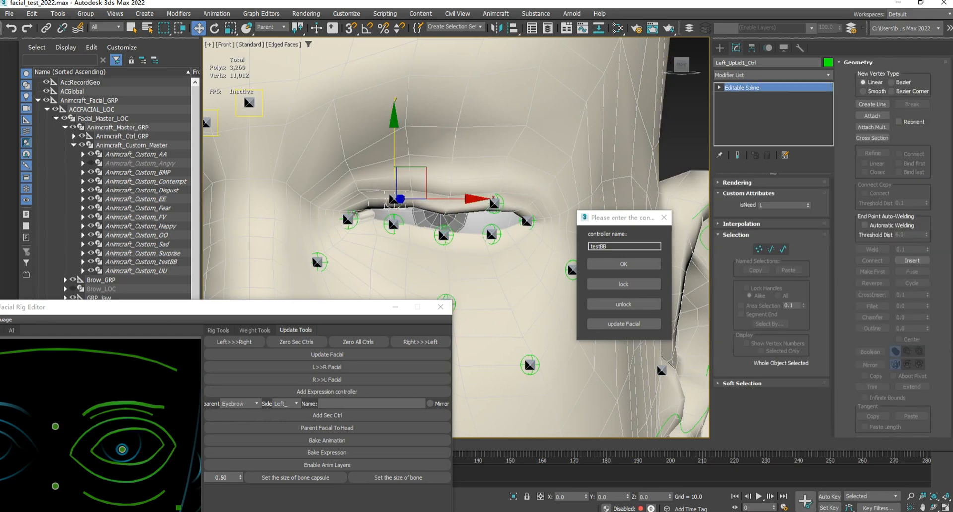
{"action": "left_click_drag", "start_coordinate": [394, 200], "coordinate": [393, 296]}
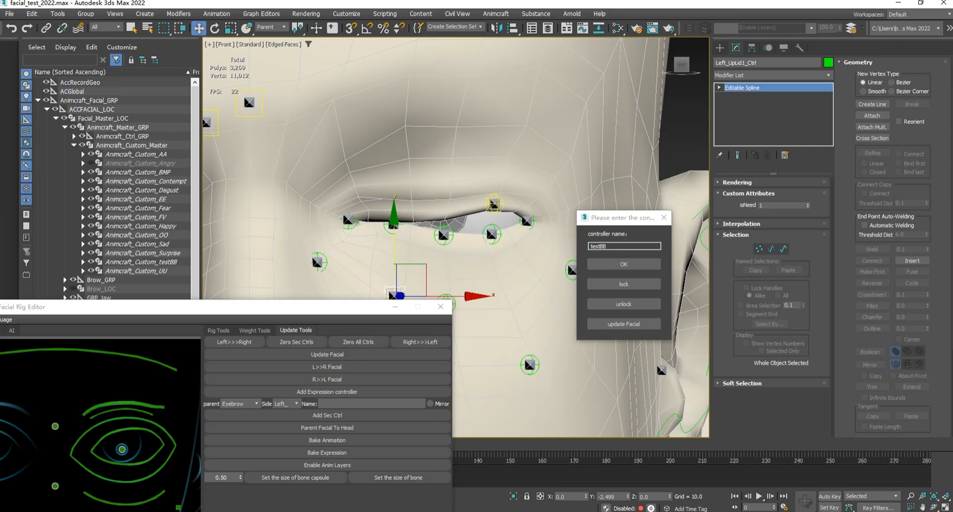
{"action": "left_click", "coordinate": [495, 204]}
{"action": "left_click_drag", "start_coordinate": [494, 204], "coordinate": [494, 322]}
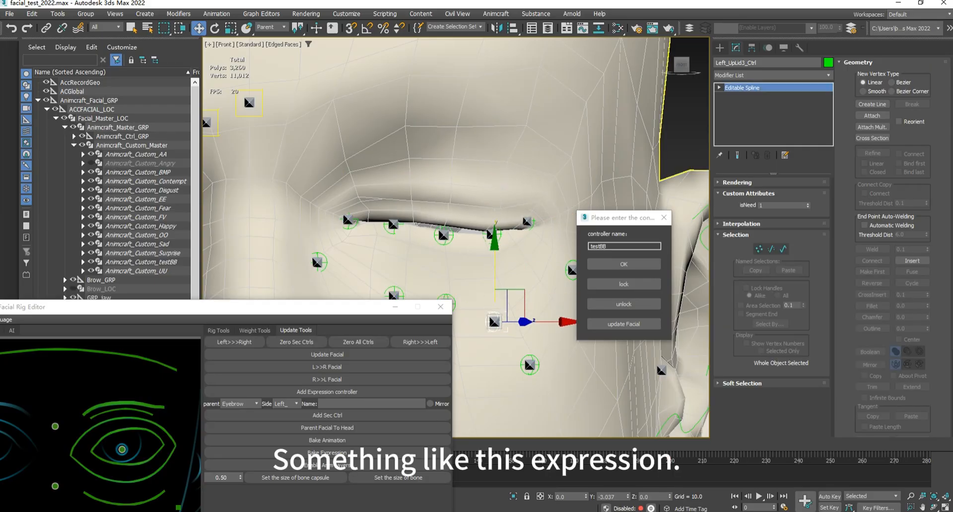
- Update the facial rig to link the posed eyebrow and eyelid expression to the testBB controller
{"action": "scroll", "coordinate": [546, 214], "scroll_direction": "down", "scroll_amount": 8}
{"action": "middle_click_drag", "start_coordinate": [548, 214], "coordinate": [330, 194]}
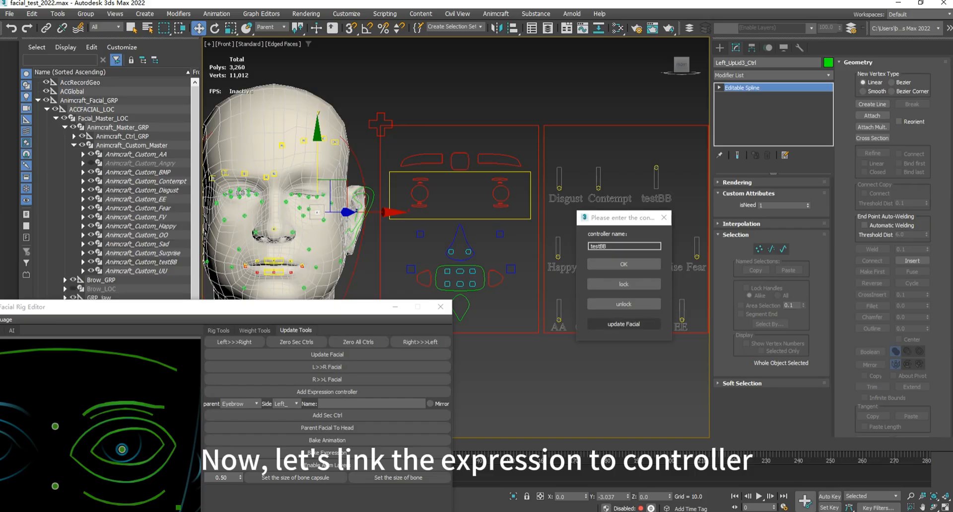
{"action": "left_click", "coordinate": [624, 324]}
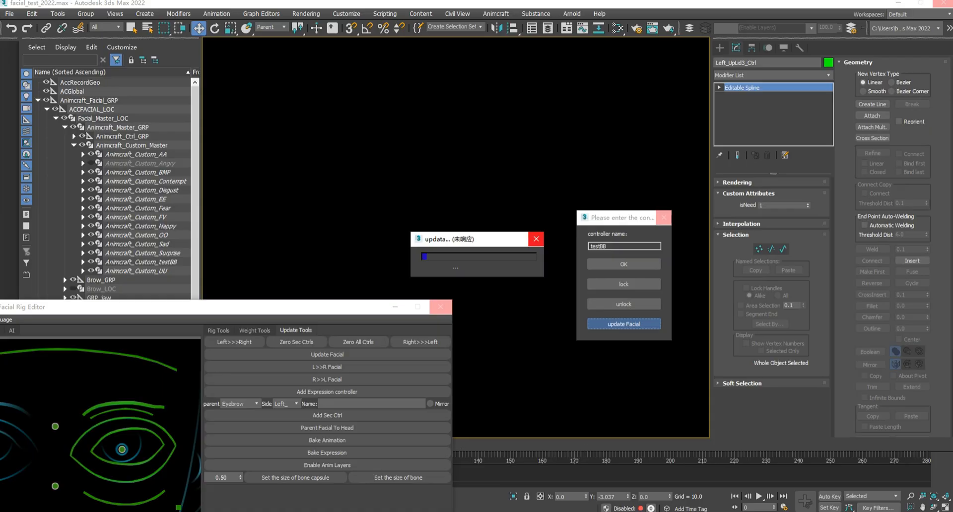
{"action": "key", "text": "Return"}
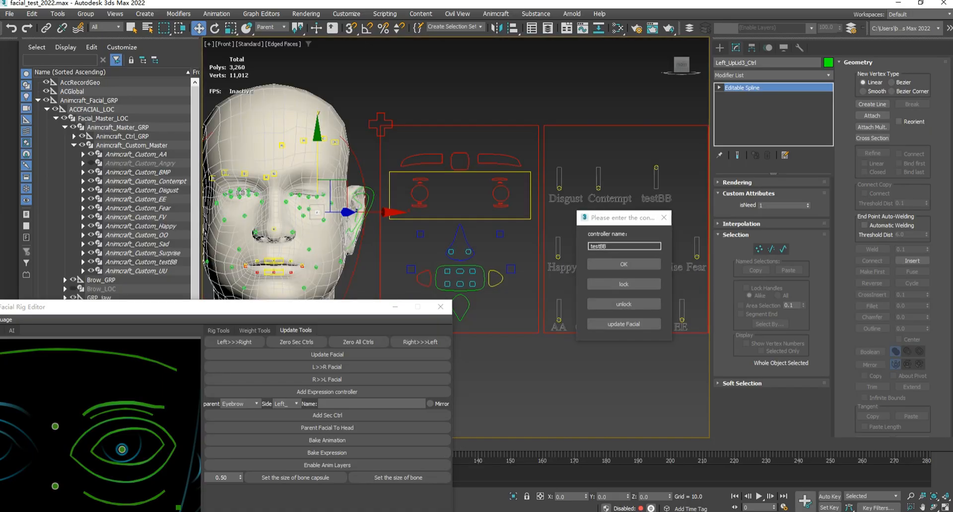
- Test the linked expression by moving the testBB slider handle, finishing at the lower end of its track
{"action": "left_click", "coordinate": [657, 168]}
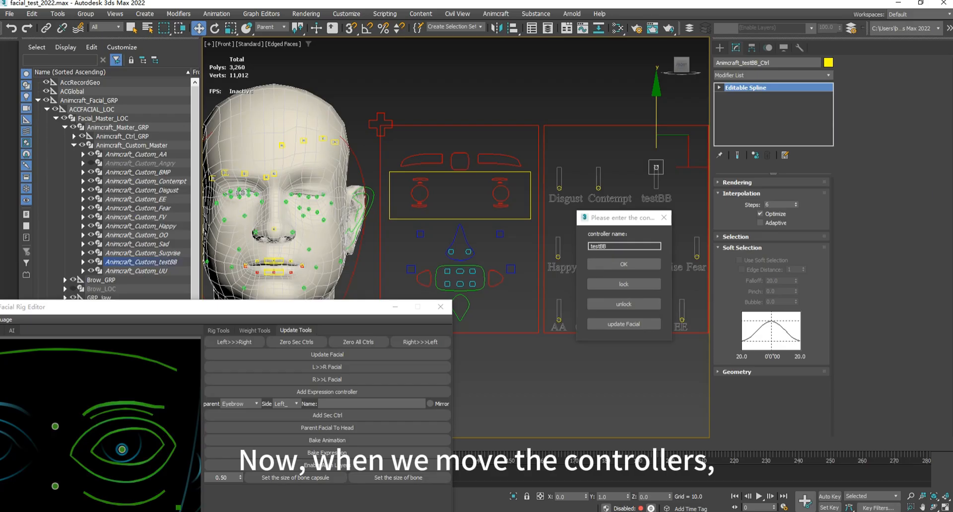
{"action": "mouse_move", "coordinate": [657, 168]}
{"action": "left_mouse_down"}
{"action": "mouse_move", "coordinate": [657, 189]}
{"action": "mouse_move", "coordinate": [657, 168]}
{"action": "left_mouse_up"}
{"action": "mouse_move", "coordinate": [657, 168]}
{"action": "left_mouse_down"}
{"action": "mouse_move", "coordinate": [657, 188]}
{"action": "mouse_move", "coordinate": [656, 168]}
{"action": "left_mouse_up"}
{"action": "left_click_drag", "start_coordinate": [657, 167], "coordinate": [656, 188]}
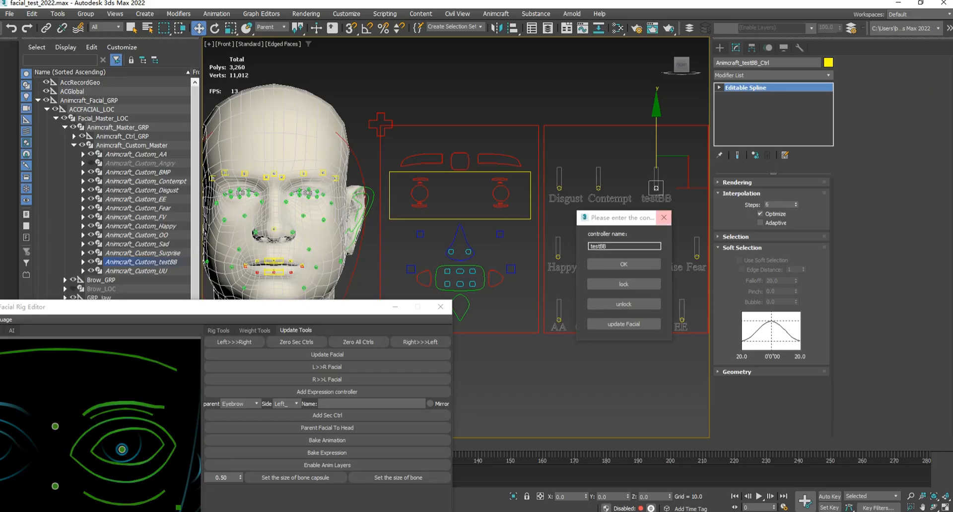
- Close the testBB controller dialog, move the facial rig editor aside and reopen the Add Expression controller dialog
{"action": "left_click", "coordinate": [664, 217]}
{"action": "left_click_drag", "start_coordinate": [344, 310], "coordinate": [336, 153]}
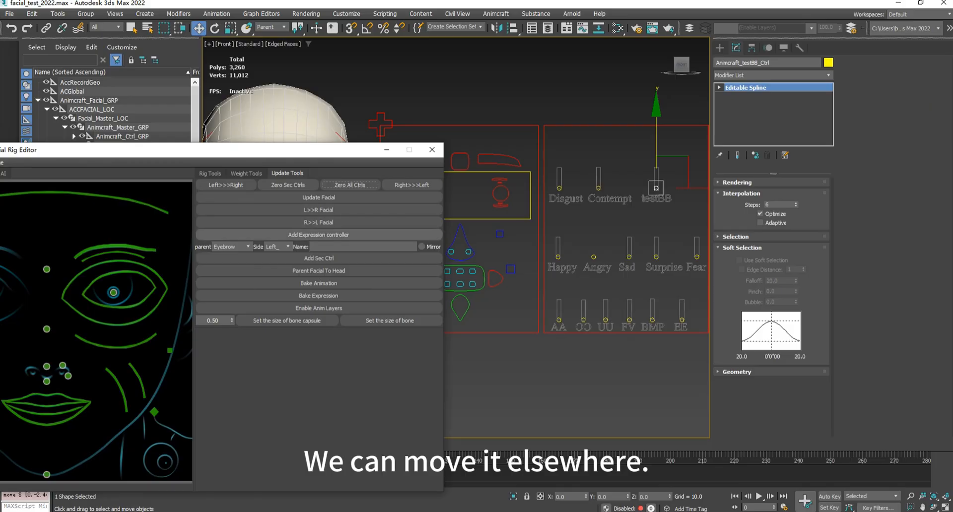
{"action": "left_click", "coordinate": [319, 235]}
{"action": "scroll", "coordinate": [654, 204], "scroll_direction": "up", "scroll_amount": 4}
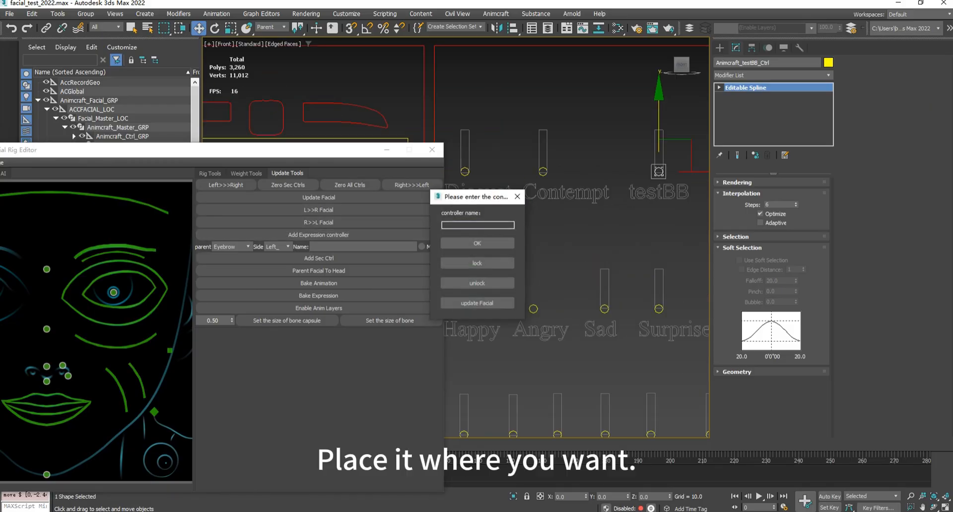
{"action": "scroll", "coordinate": [663, 216], "scroll_direction": "down", "scroll_amount": 4}
{"action": "middle_click_drag", "start_coordinate": [663, 216], "coordinate": [611, 203]}
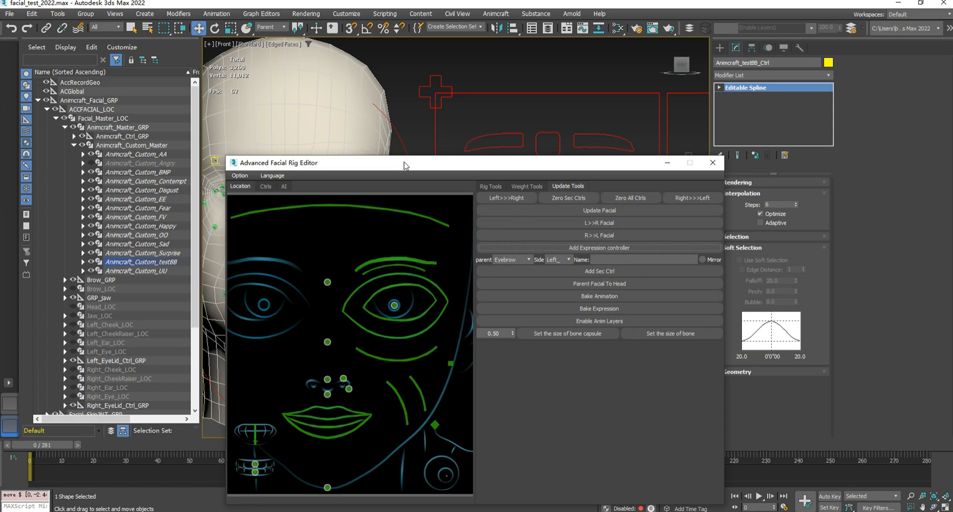
- Reposition the facial rig editor clear of the face and delete the Morpher modifier from the head mesh
{"action": "left_click_drag", "start_coordinate": [391, 166], "coordinate": [626, 102]}
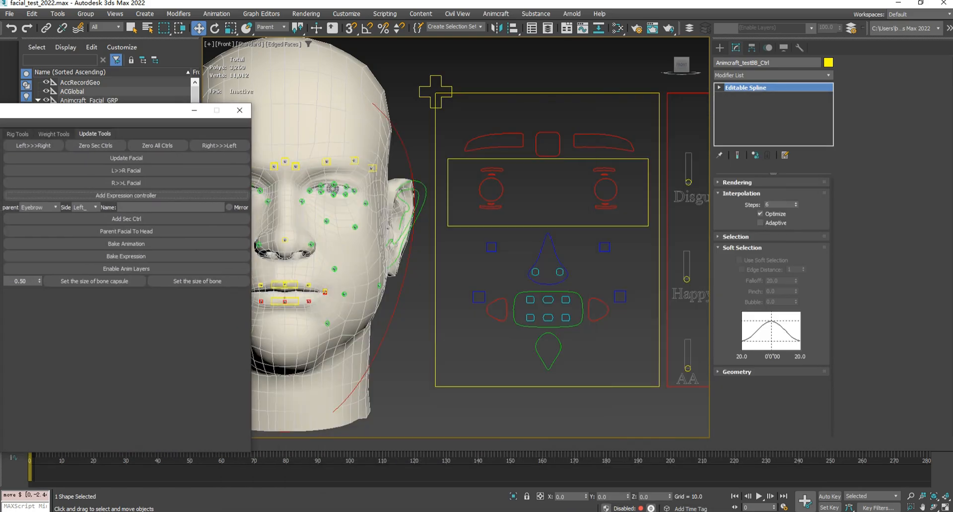
{"action": "left_click_drag", "start_coordinate": [149, 110], "coordinate": [159, 110]}
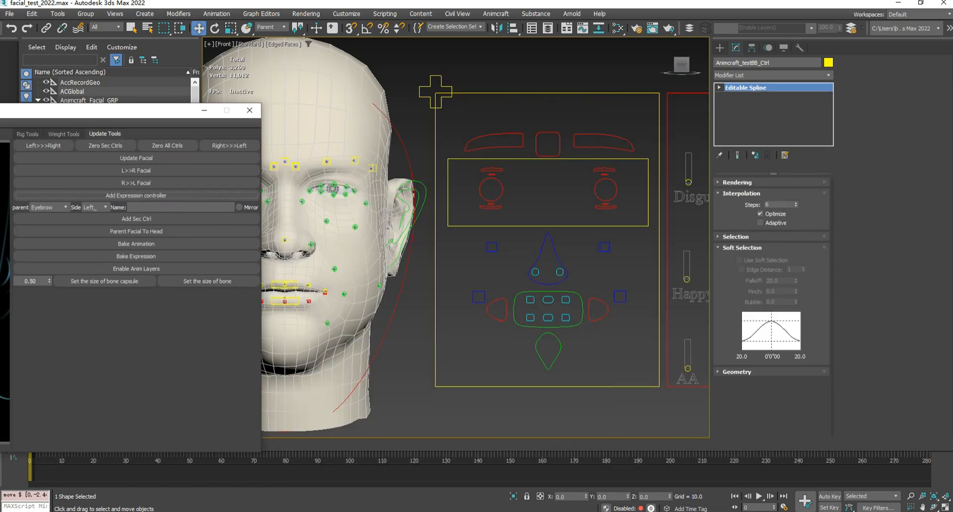
{"action": "scroll", "coordinate": [431, 168], "scroll_direction": "up", "scroll_amount": 2}
{"action": "middle_click_drag", "start_coordinate": [431, 168], "coordinate": [645, 180]}
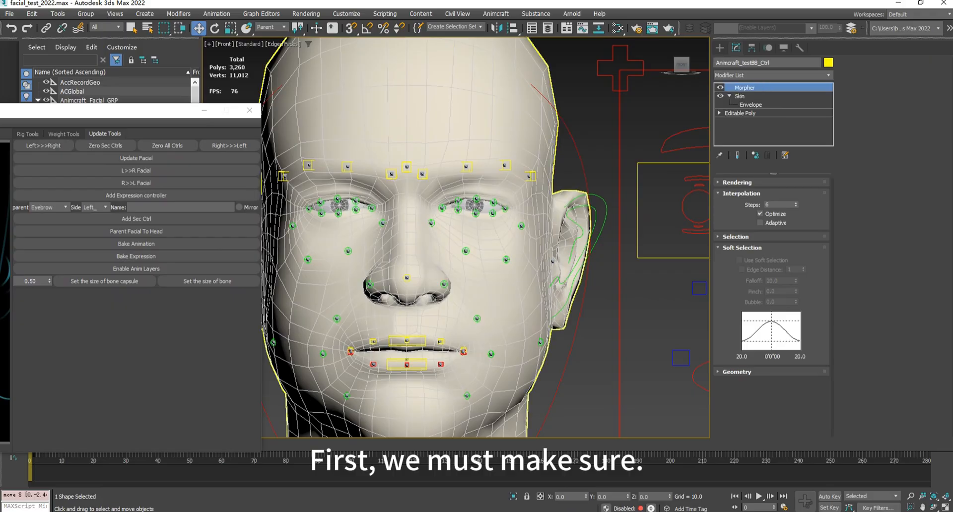
{"action": "left_click", "coordinate": [496, 149]}
{"action": "right_click", "coordinate": [750, 89]}
{"action": "left_click", "coordinate": [778, 107]}
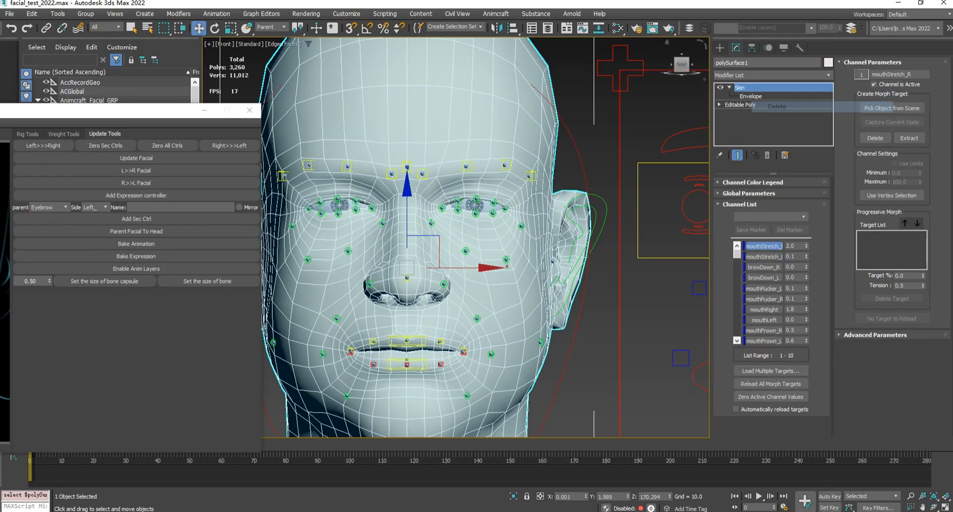
- Add an Edit Poly modifier above Skin on the head mesh
{"action": "scroll", "coordinate": [412, 210], "scroll_direction": "down", "scroll_amount": 3}
{"action": "middle_click_drag", "start_coordinate": [387, 219], "coordinate": [371, 222]}
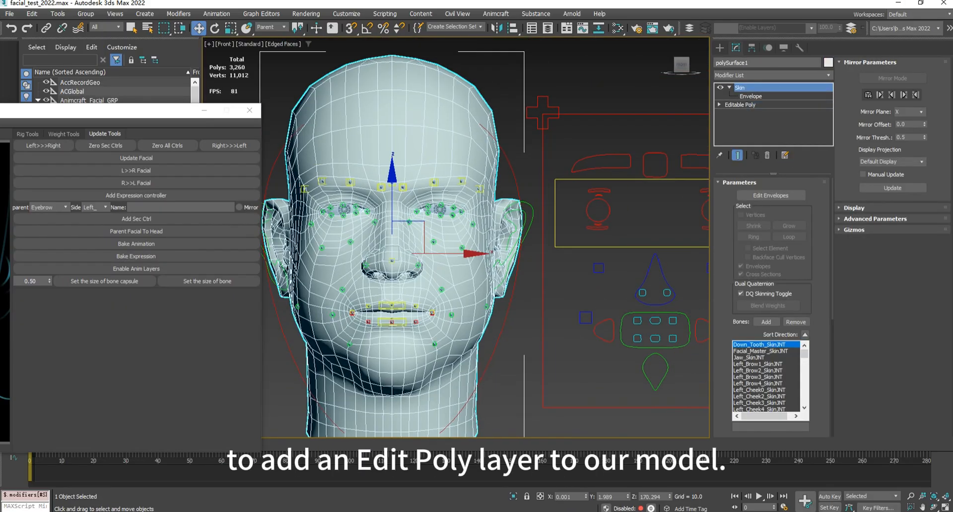
{"action": "left_click", "coordinate": [770, 75]}
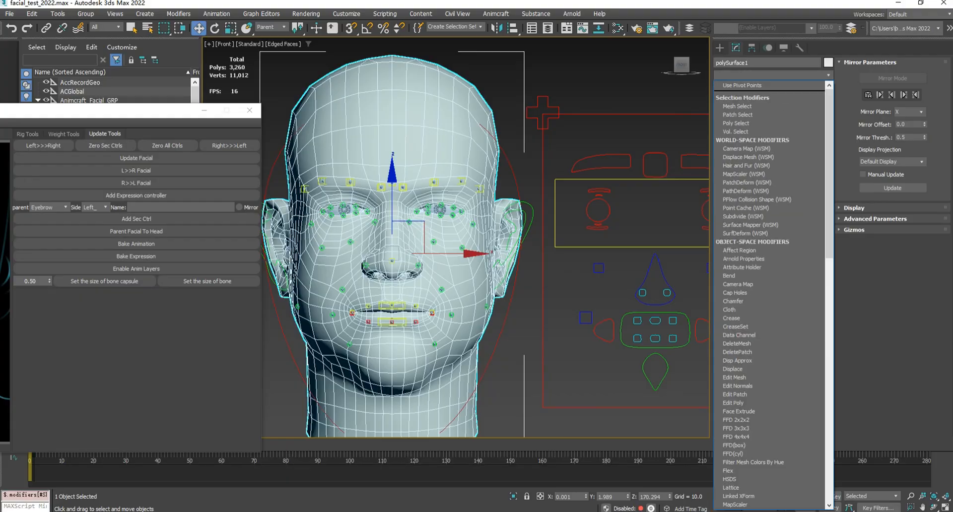
{"action": "scroll", "coordinate": [745, 260], "scroll_direction": "down", "scroll_amount": 2}
{"action": "scroll", "coordinate": [745, 260], "scroll_direction": "down", "scroll_amount": 5}
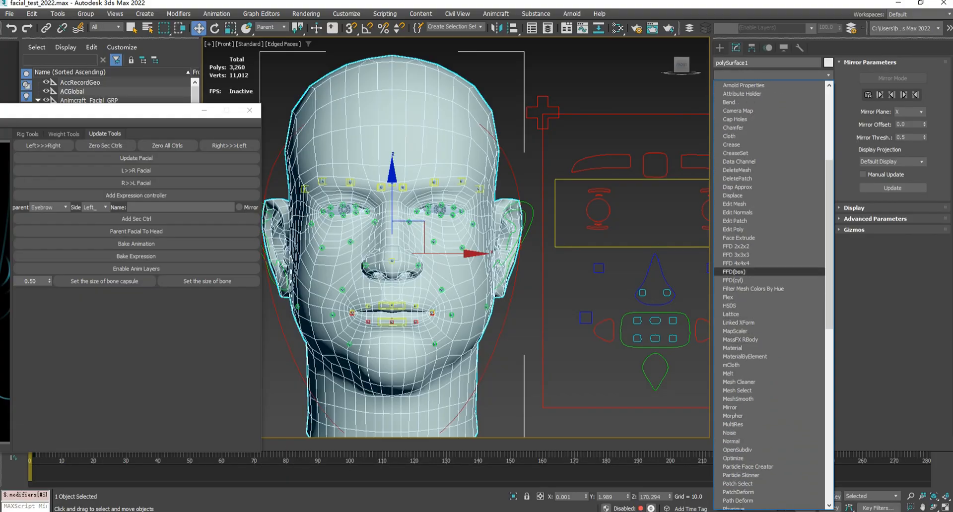
{"action": "left_click", "coordinate": [734, 230]}
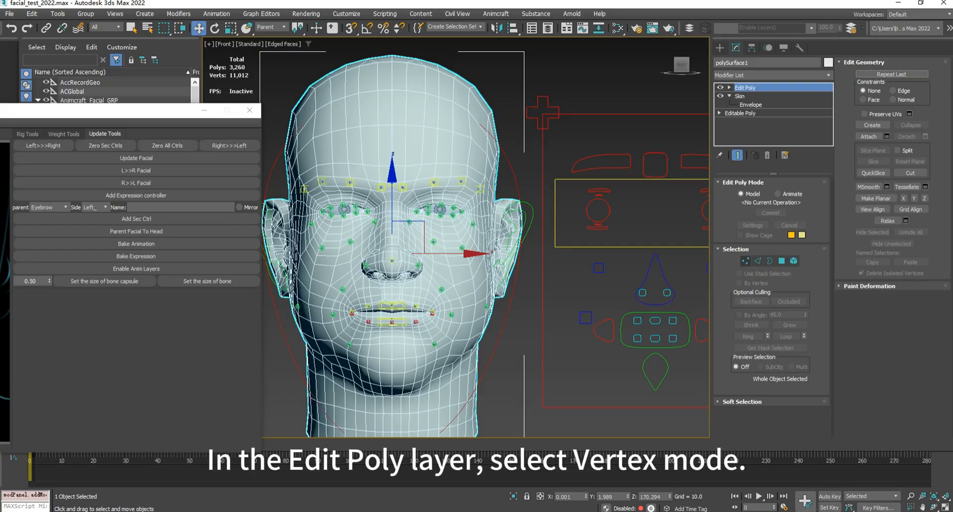
- Enter Vertex mode in Edit Poly and select the vertex above the left eyebrow between its first two controllers
{"action": "left_click", "coordinate": [746, 261]}
{"action": "scroll", "coordinate": [436, 149], "scroll_direction": "up", "scroll_amount": 8}
{"action": "scroll", "coordinate": [432, 212], "scroll_direction": "down", "scroll_amount": 3}
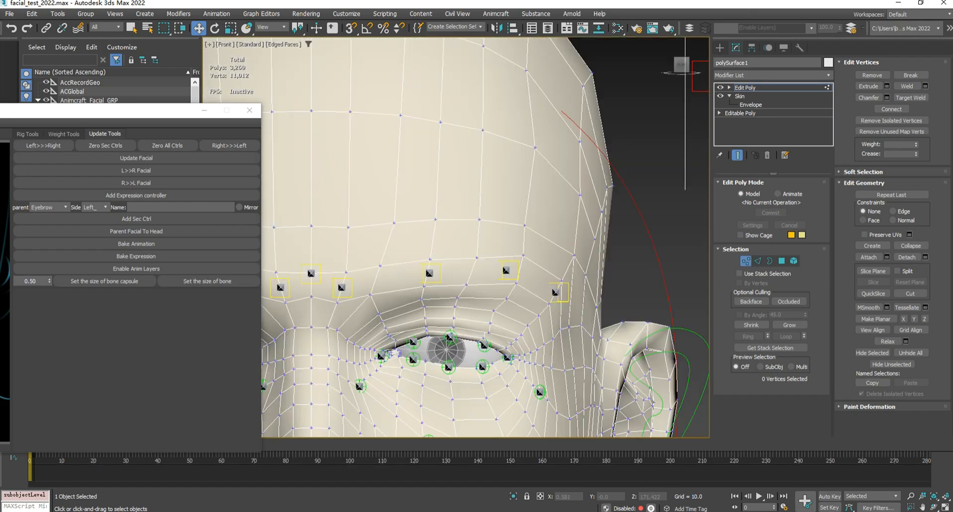
{"action": "scroll", "coordinate": [574, 319], "scroll_direction": "down", "scroll_amount": 5}
{"action": "scroll", "coordinate": [574, 318], "scroll_direction": "up", "scroll_amount": 3}
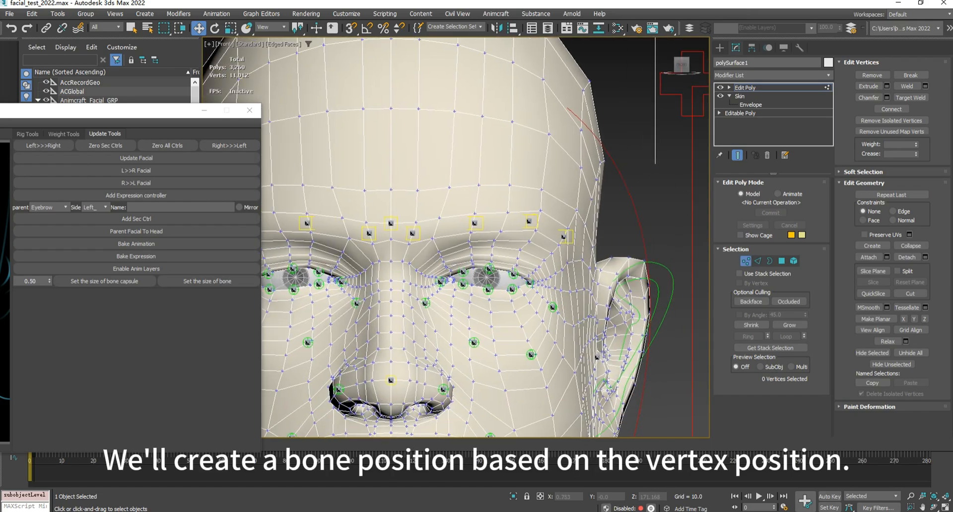
{"action": "scroll", "coordinate": [416, 248], "scroll_direction": "up", "scroll_amount": 6}
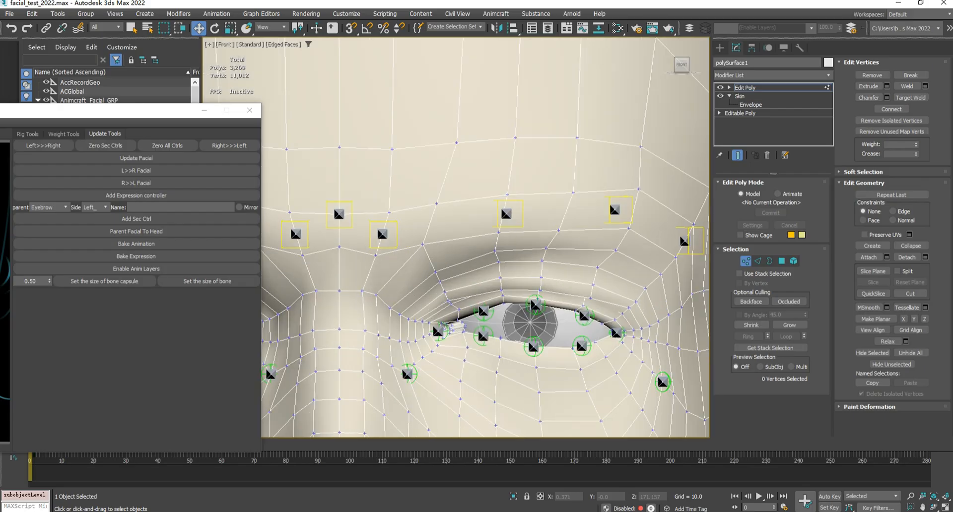
{"action": "scroll", "coordinate": [416, 249], "scroll_direction": "down", "scroll_amount": 3}
{"action": "scroll", "coordinate": [460, 216], "scroll_direction": "up", "scroll_amount": 2}
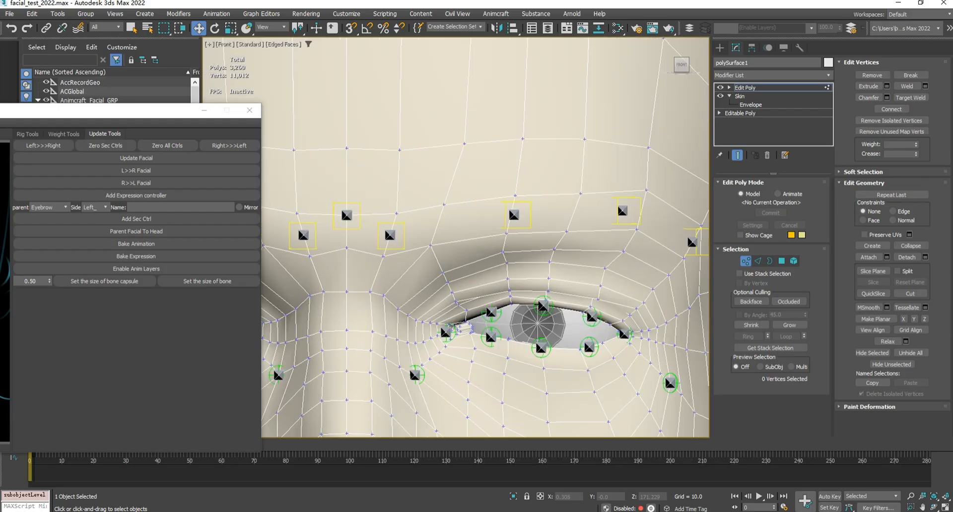
{"action": "left_click", "coordinate": [444, 204]}
{"action": "scroll", "coordinate": [474, 177], "scroll_direction": "down", "scroll_amount": 3}
{"action": "scroll", "coordinate": [475, 177], "scroll_direction": "up", "scroll_amount": 3}
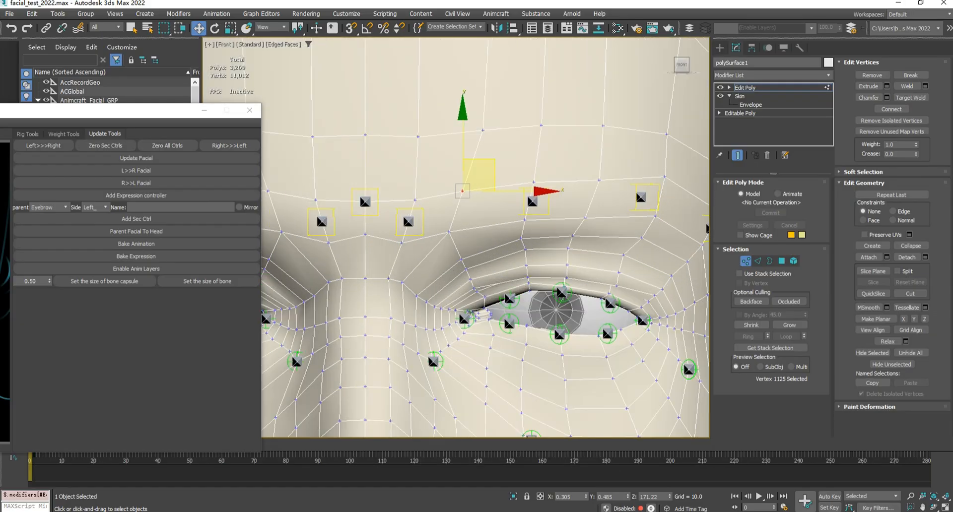
{"action": "left_click", "coordinate": [449, 232]}
{"action": "left_click", "coordinate": [463, 192]}
- Review the parent area options for the secondary controller against the matching regions of the face, and keep Eyebrow as the parent
{"action": "scroll", "coordinate": [484, 221], "scroll_direction": "down", "scroll_amount": 3}
{"action": "middle_click_drag", "start_coordinate": [484, 221], "coordinate": [514, 223]}
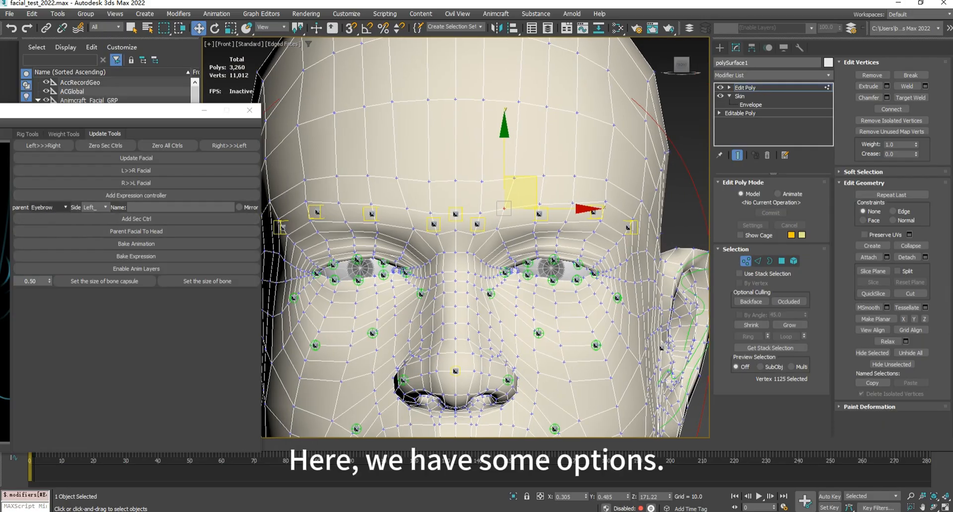
{"action": "left_click", "coordinate": [48, 207]}
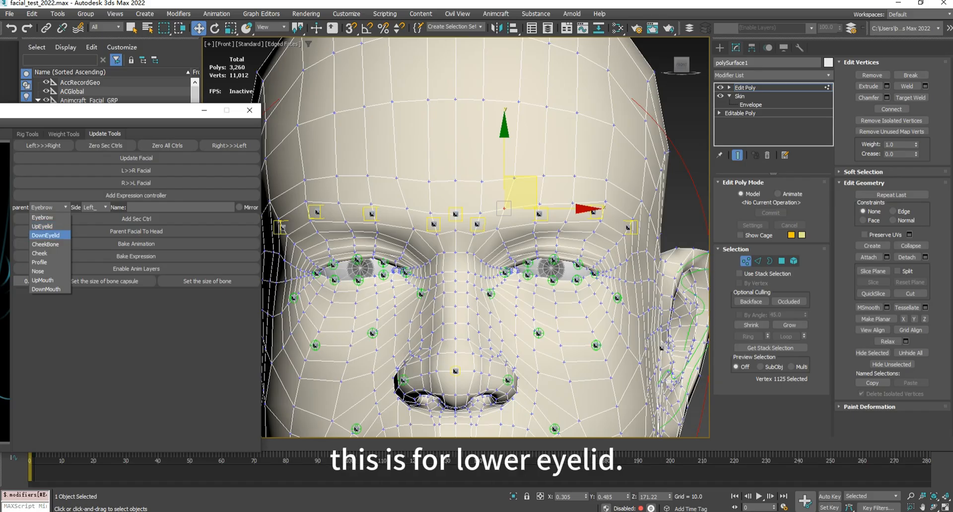
{"action": "middle_click_drag", "start_coordinate": [397, 288], "coordinate": [340, 233]}
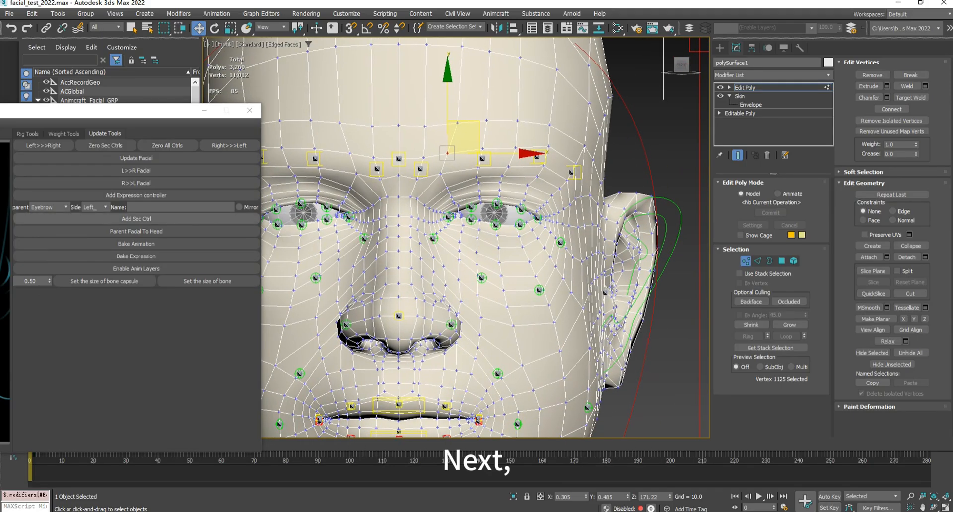
{"action": "left_click", "coordinate": [49, 208]}
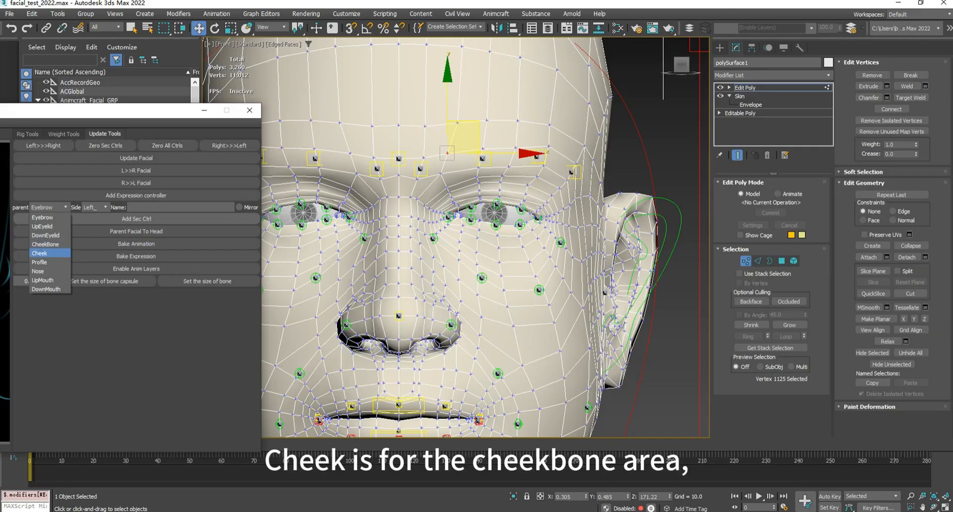
{"action": "middle_click_drag", "start_coordinate": [422, 328], "coordinate": [423, 174]}
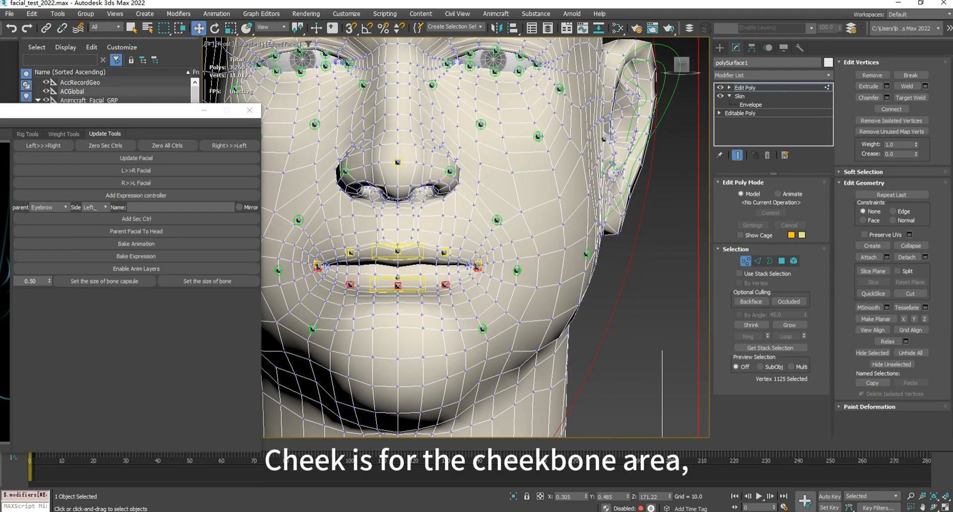
{"action": "left_click", "coordinate": [48, 207]}
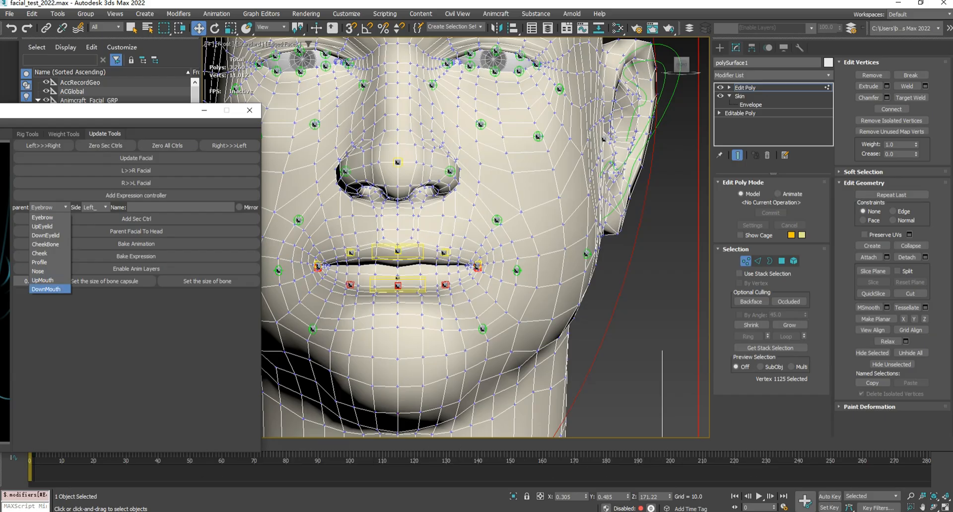
{"action": "left_click", "coordinate": [42, 217]}
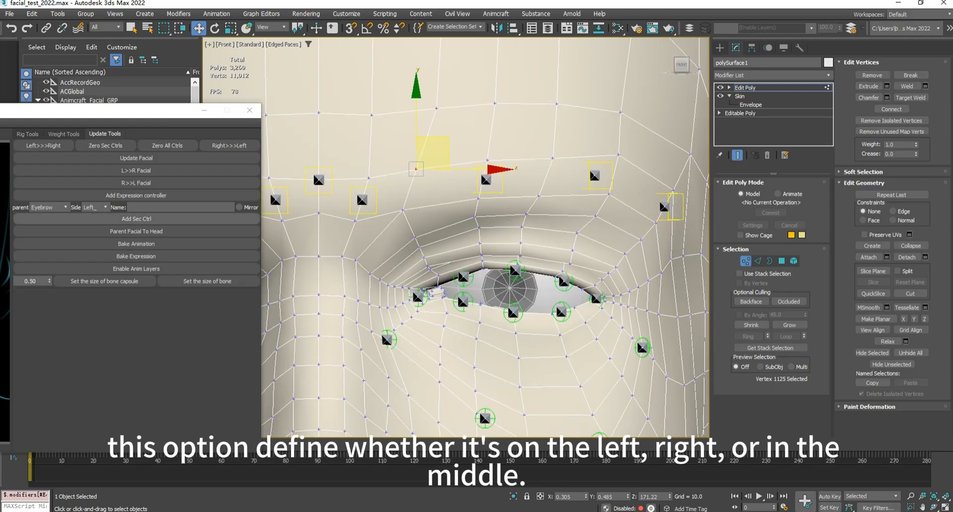
- Set the secondary controller's side to Mid_ and select the forehead vertex on the face's midline above the centre brow controller
{"action": "left_click", "coordinate": [94, 207]}
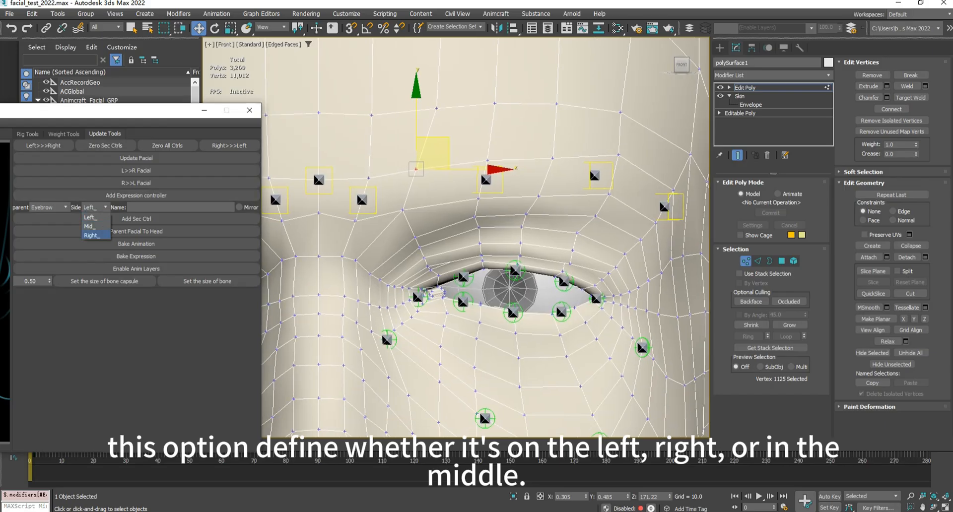
{"action": "left_click", "coordinate": [94, 226]}
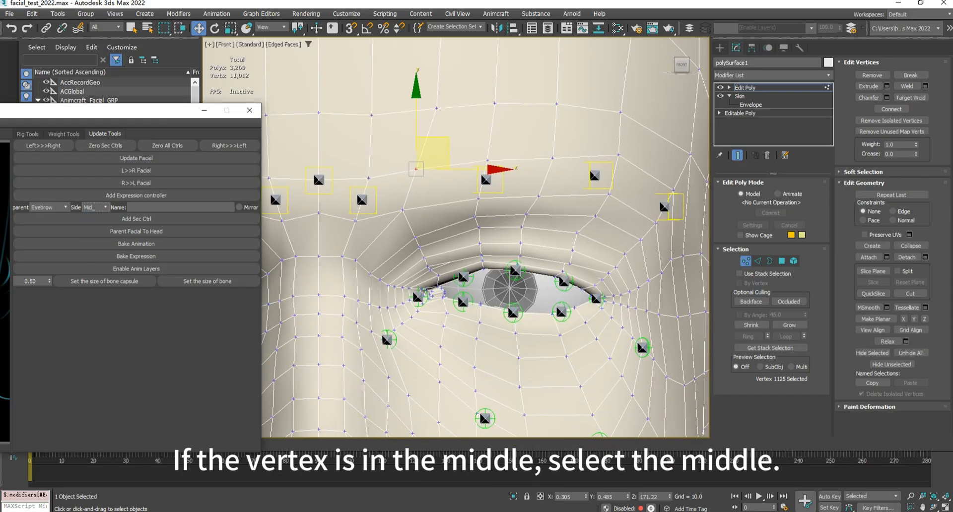
{"action": "middle_click_drag", "start_coordinate": [362, 200], "coordinate": [514, 242]}
{"action": "left_click", "coordinate": [470, 256]}
{"action": "left_click", "coordinate": [470, 155]}
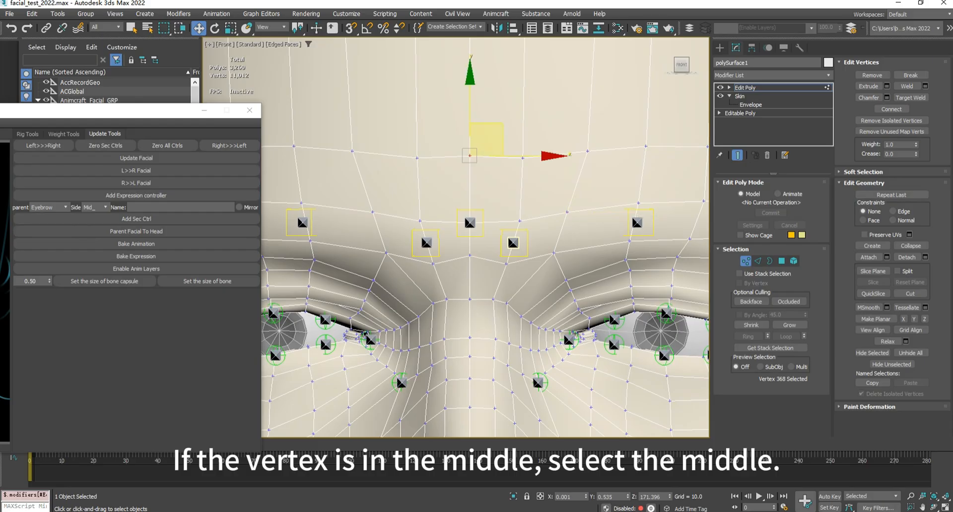
- Set the secondary controller's side to Left_ for a vertex on the model's left
{"action": "scroll", "coordinate": [513, 171], "scroll_direction": "down", "scroll_amount": 3}
{"action": "left_click", "coordinate": [94, 207]}
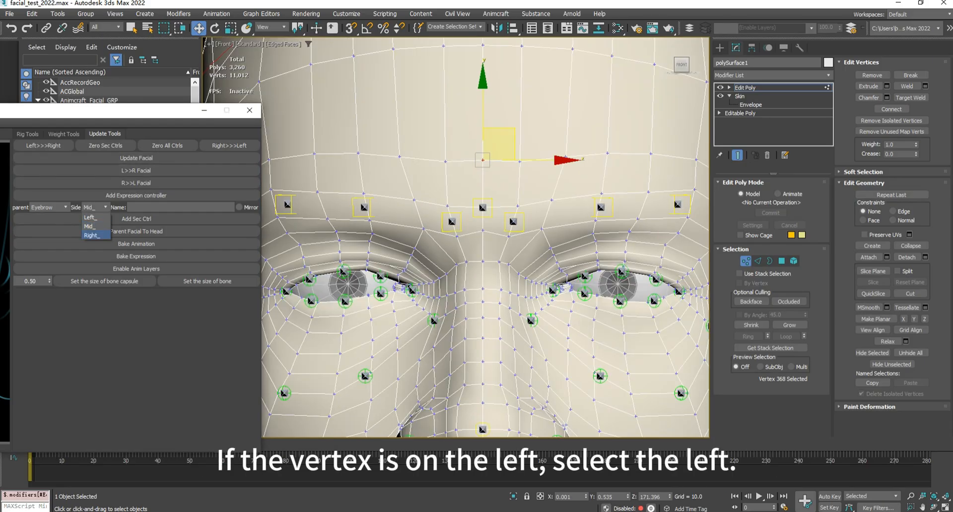
{"action": "left_click", "coordinate": [90, 218]}
{"action": "middle_click_drag", "start_coordinate": [497, 249], "coordinate": [422, 234]}
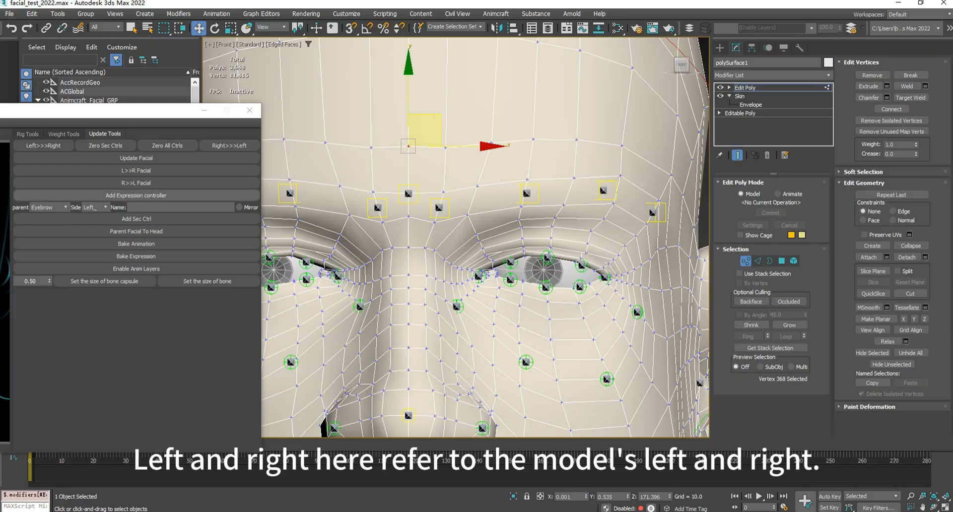
{"action": "left_click", "coordinate": [97, 208]}
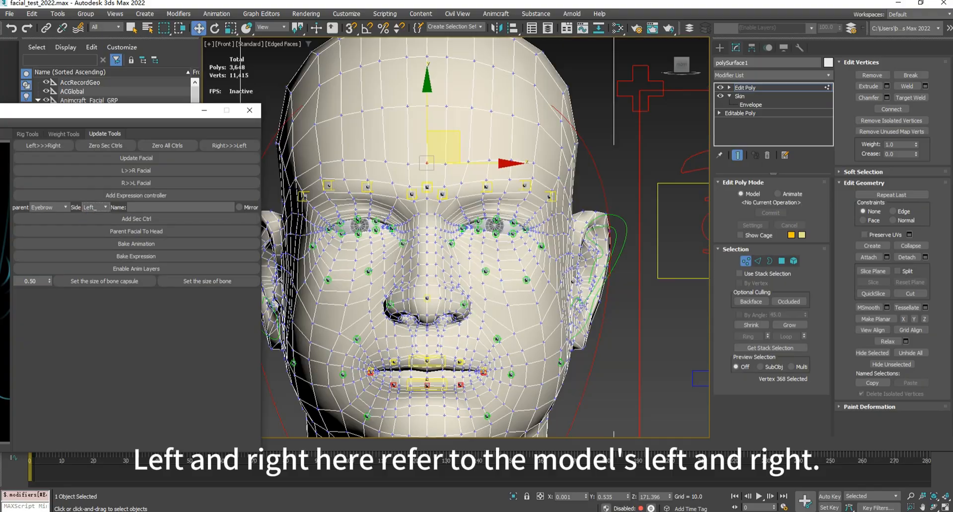
{"action": "scroll", "coordinate": [449, 189], "scroll_direction": "down", "scroll_amount": 2}
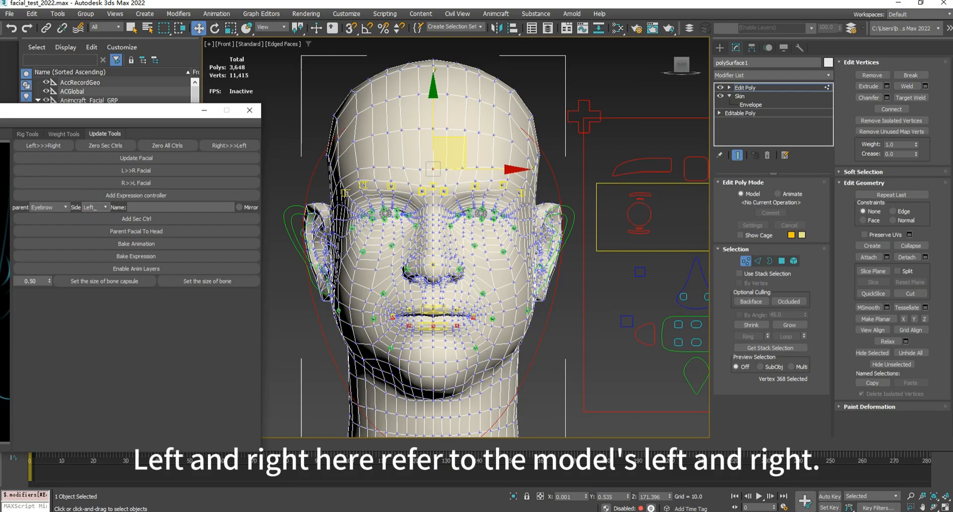
{"action": "scroll", "coordinate": [486, 207], "scroll_direction": "up", "scroll_amount": 2}
{"action": "scroll", "coordinate": [463, 178], "scroll_direction": "up", "scroll_amount": 5}
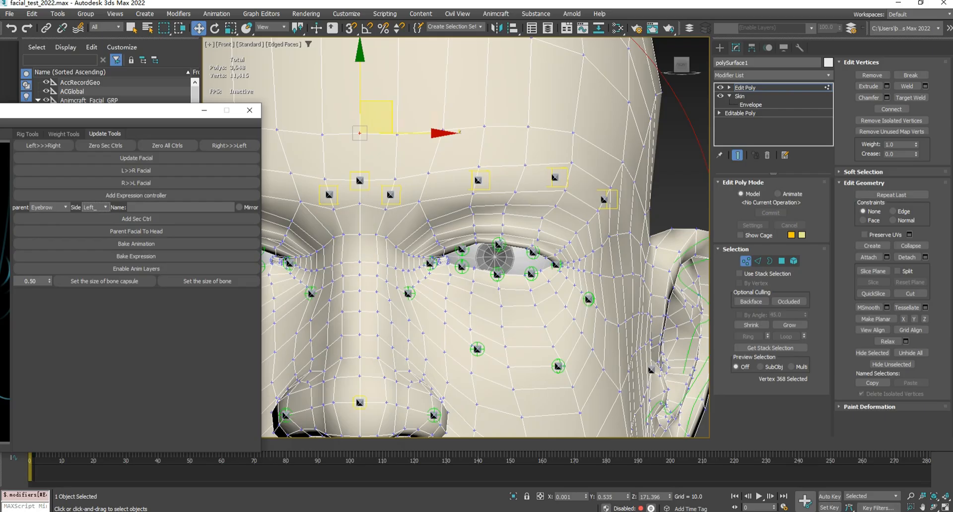
- Name the new secondary controller TESTBROW
{"action": "left_click", "coordinate": [180, 207]}
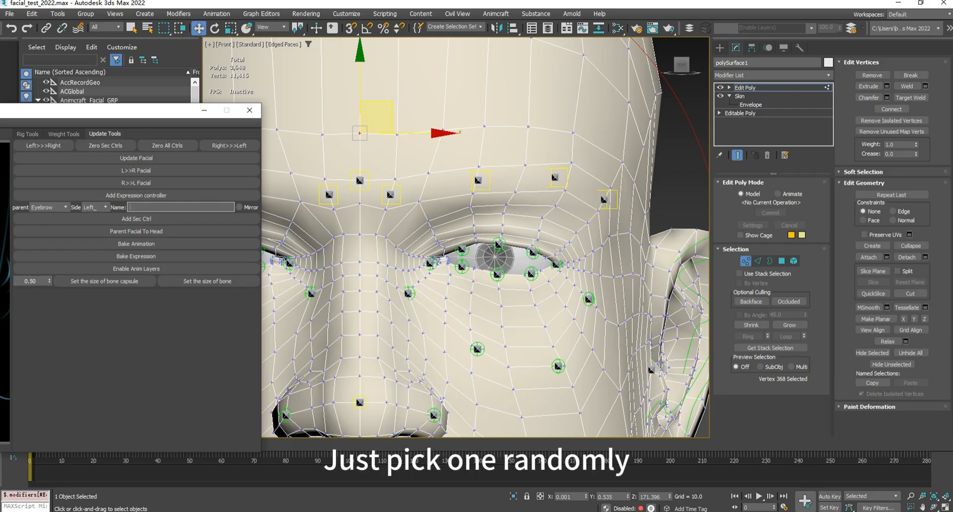
{"action": "type", "text": "TESTB"}
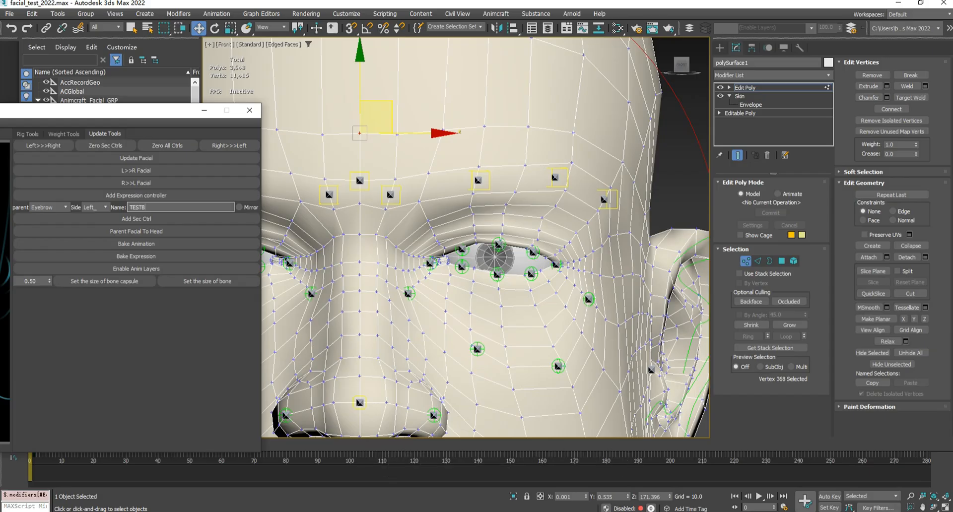
{"action": "type", "text": "ROW"}
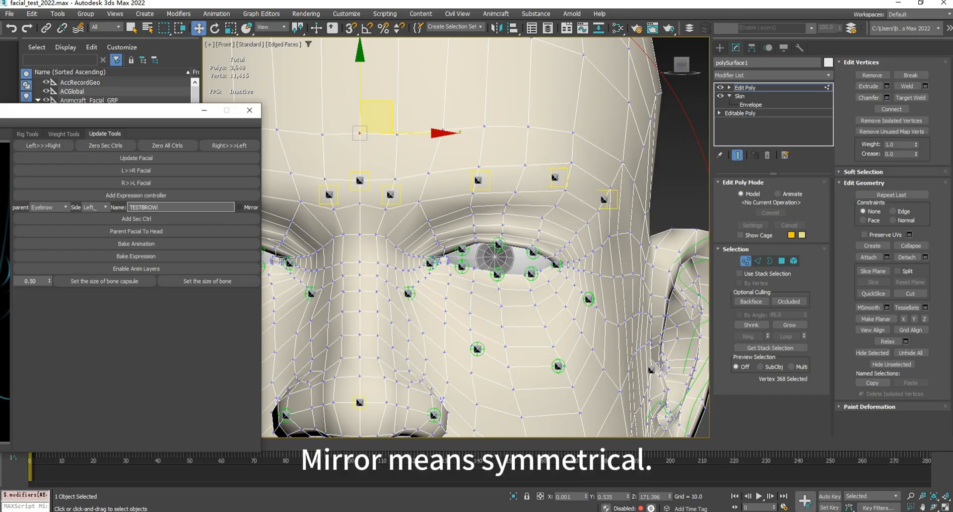
- Select the head mesh vertex above the left eyebrow between its first two controllers
{"action": "scroll", "coordinate": [424, 186], "scroll_direction": "down", "scroll_amount": 2}
{"action": "middle_click_drag", "start_coordinate": [425, 185], "coordinate": [482, 215]}
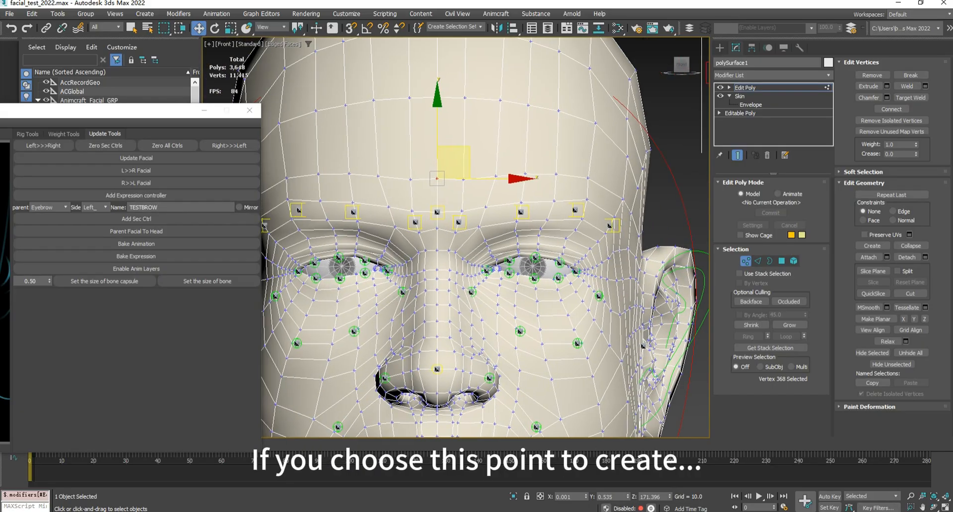
{"action": "scroll", "coordinate": [484, 209], "scroll_direction": "up", "scroll_amount": 2}
{"action": "left_click", "coordinate": [484, 209]}
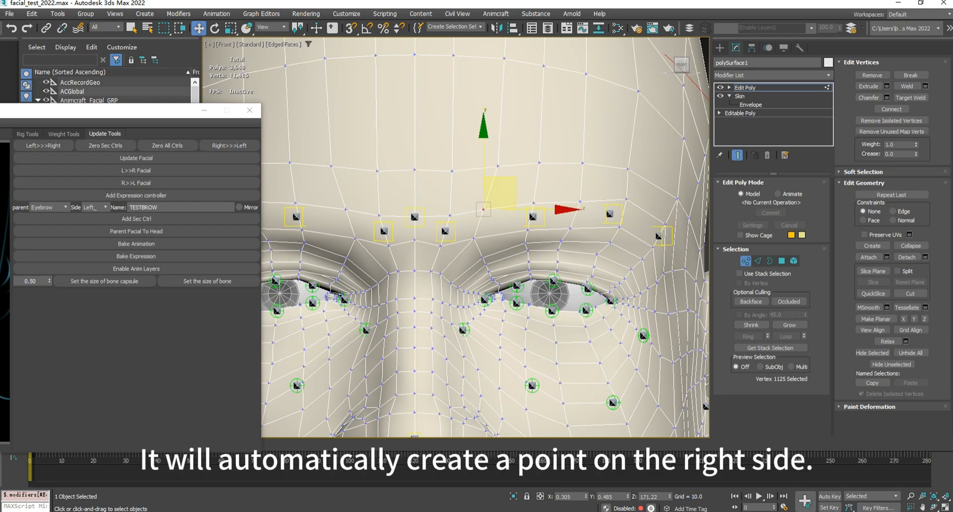
{"action": "scroll", "coordinate": [484, 210], "scroll_direction": "down", "scroll_amount": 2}
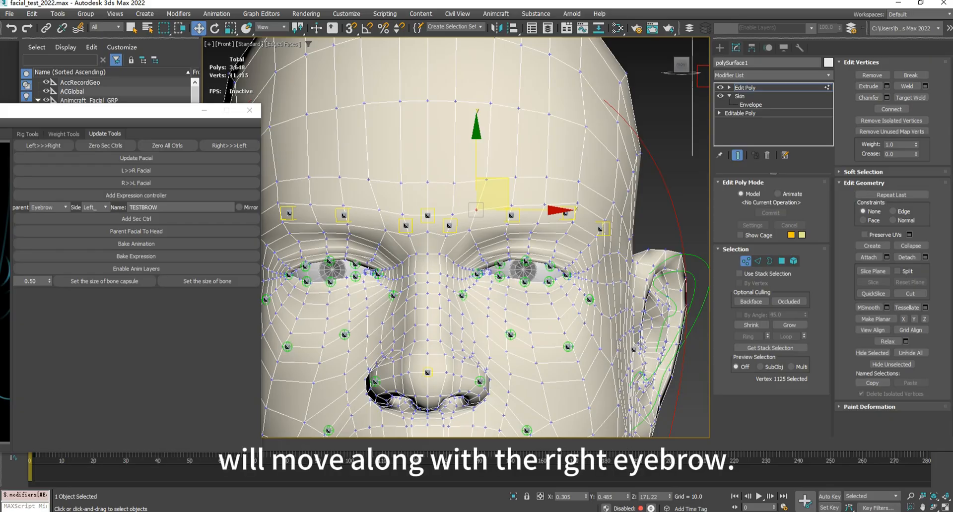
- Enable Mirror and add the TESTBROW secondary controller at the selected vertex
{"action": "left_click", "coordinate": [239, 208]}
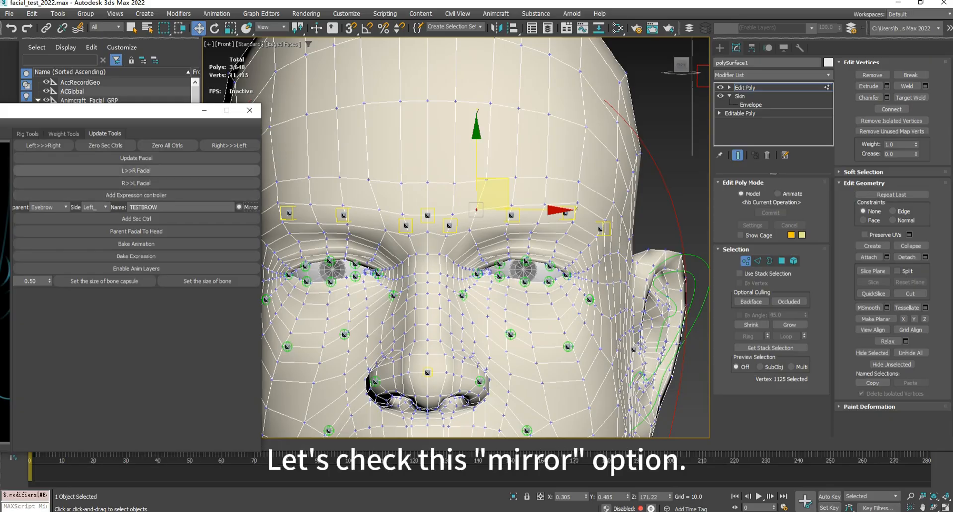
{"action": "left_click", "coordinate": [136, 219]}
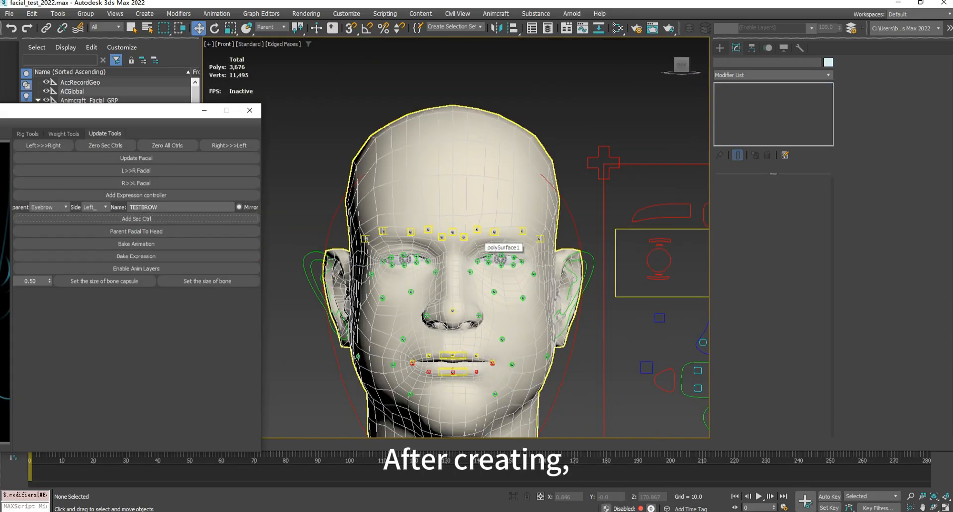
{"action": "scroll", "coordinate": [481, 239], "scroll_direction": "up", "scroll_amount": 5}
{"action": "scroll", "coordinate": [481, 239], "scroll_direction": "down", "scroll_amount": 5}
{"action": "scroll", "coordinate": [440, 239], "scroll_direction": "up", "scroll_amount": 5}
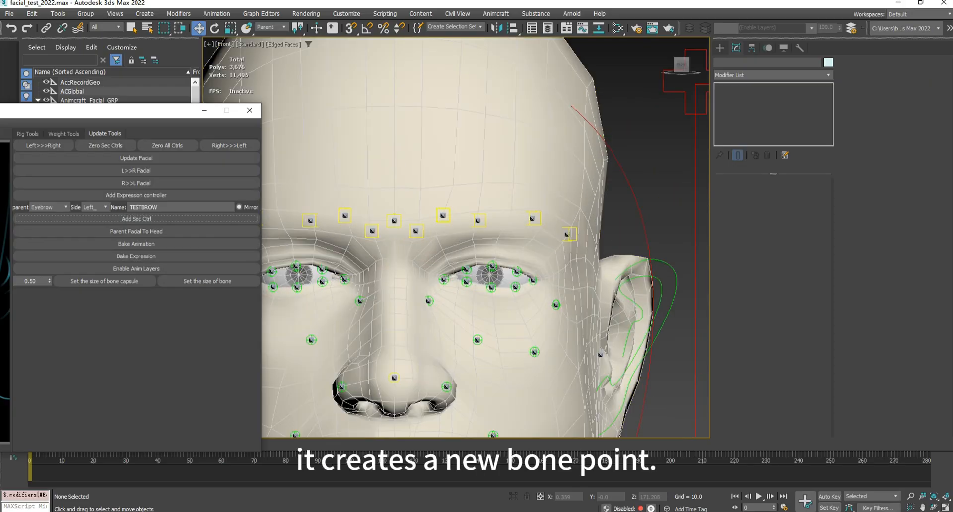
- Select the new left TESTBROW controller, test-move it to check whether the skin follows, and undo the move
{"action": "scroll", "coordinate": [442, 215], "scroll_direction": "up", "scroll_amount": 7}
{"action": "left_click", "coordinate": [448, 218]}
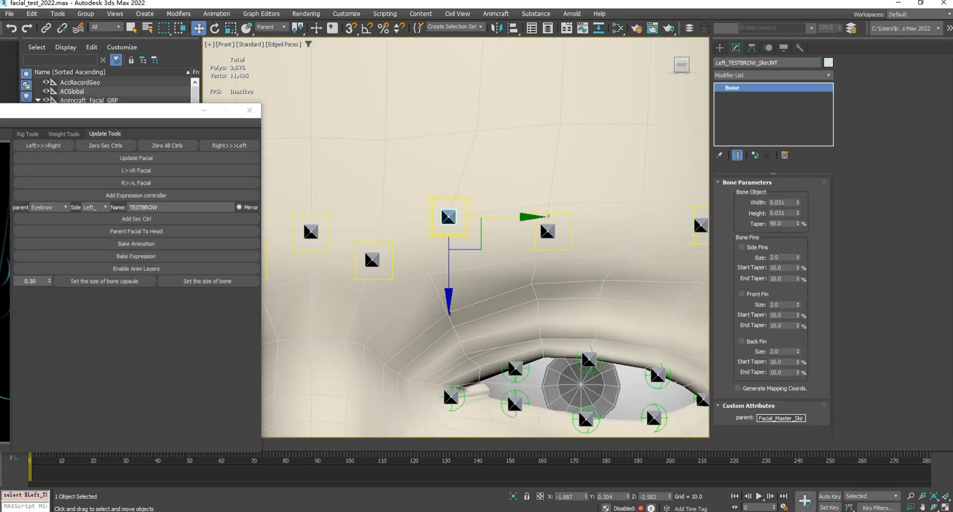
{"action": "left_click", "coordinate": [469, 204]}
{"action": "scroll", "coordinate": [476, 185], "scroll_direction": "down", "scroll_amount": 4}
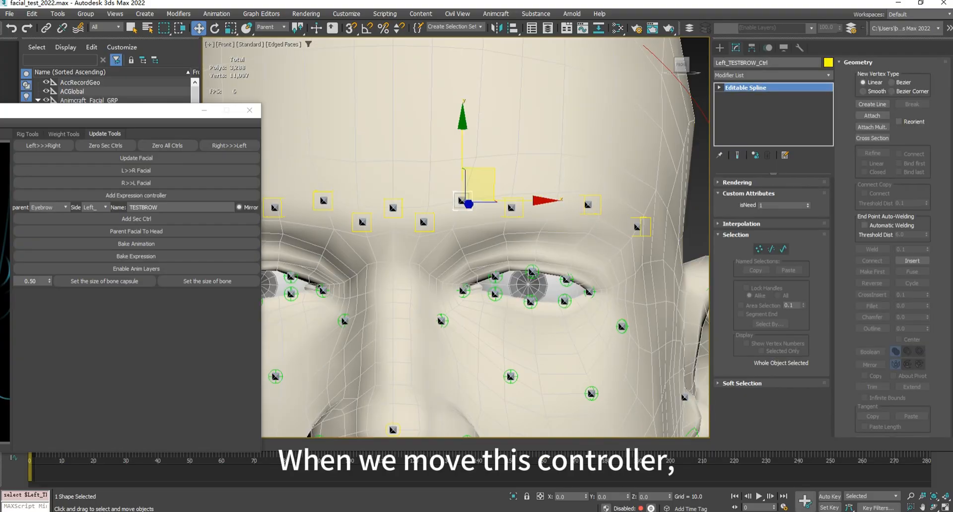
{"action": "left_click_drag", "start_coordinate": [477, 186], "coordinate": [546, 126]}
{"action": "key", "text": "ctrl+z"}
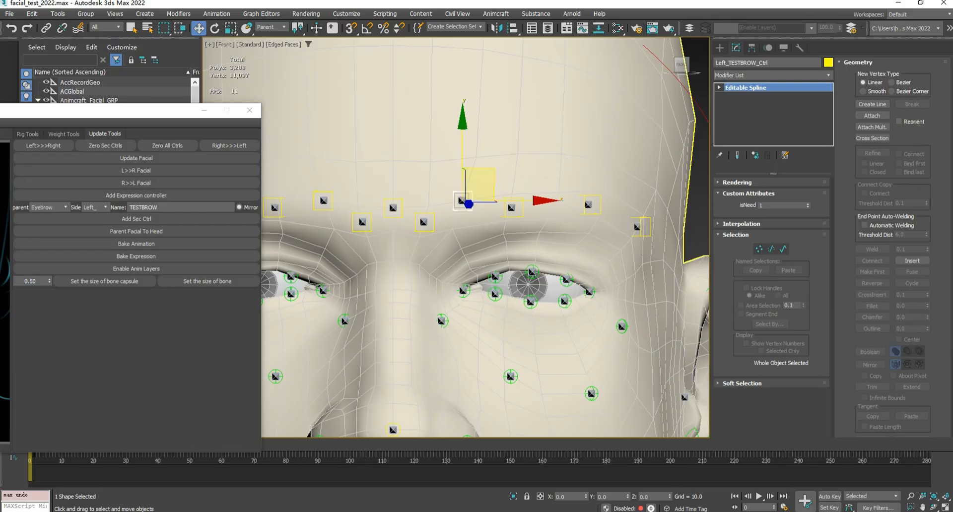
{"action": "middle_click_drag", "start_coordinate": [479, 185], "coordinate": [497, 176]}
{"action": "scroll", "coordinate": [497, 179], "scroll_direction": "down", "scroll_amount": 3}
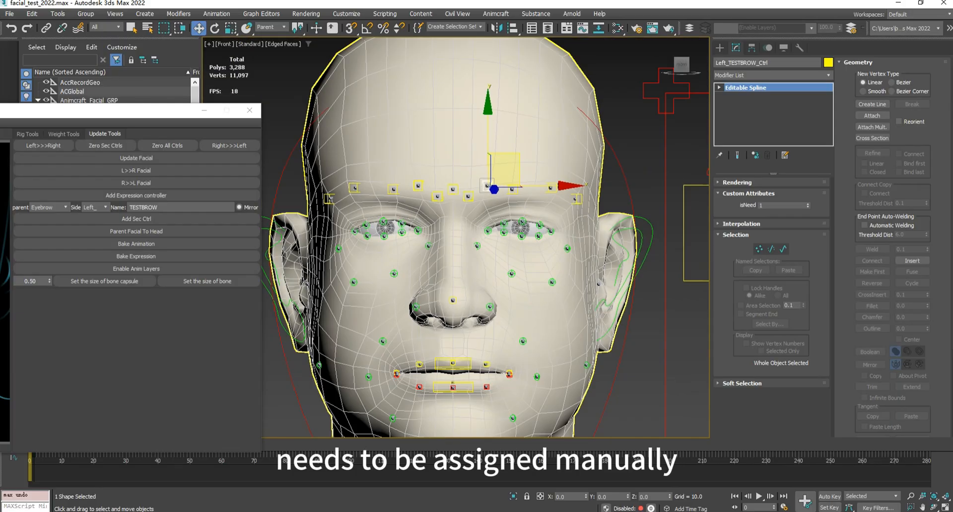
- Test-move the left brow controller on the facial control board to check the new left bone, and undo the move
{"action": "middle_click_drag", "start_coordinate": [615, 194], "coordinate": [467, 198]}
{"action": "scroll", "coordinate": [467, 198], "scroll_direction": "down", "scroll_amount": 2}
{"action": "left_click", "coordinate": [669, 170]}
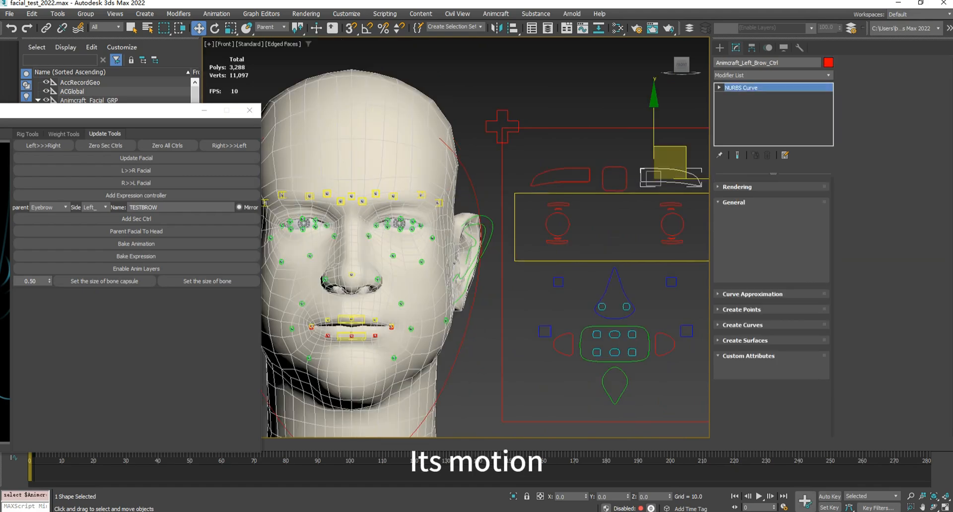
{"action": "left_click_drag", "start_coordinate": [669, 170], "coordinate": [690, 191]}
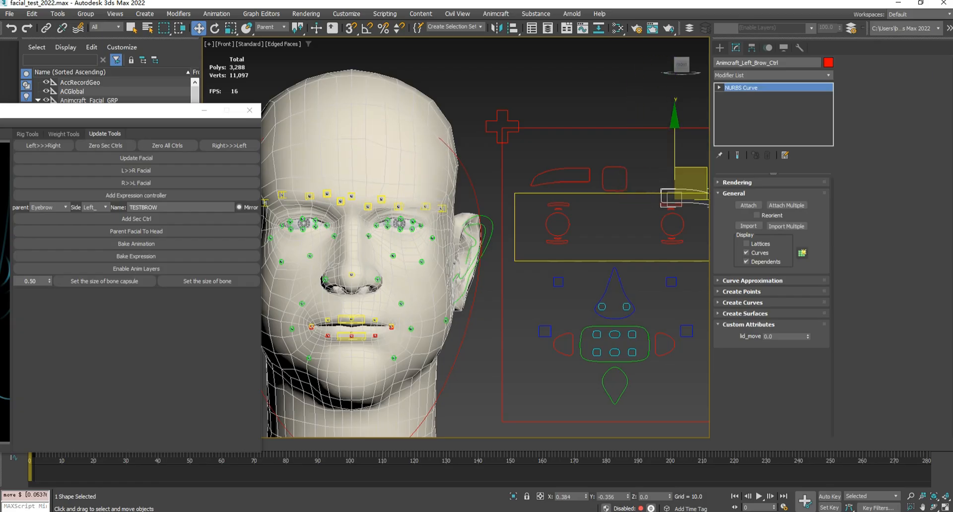
{"action": "key", "text": "ctrl+z"}
- Test-move the right brow controller on the control board to check the mirrored bone, and undo the move
{"action": "left_click", "coordinate": [561, 171]}
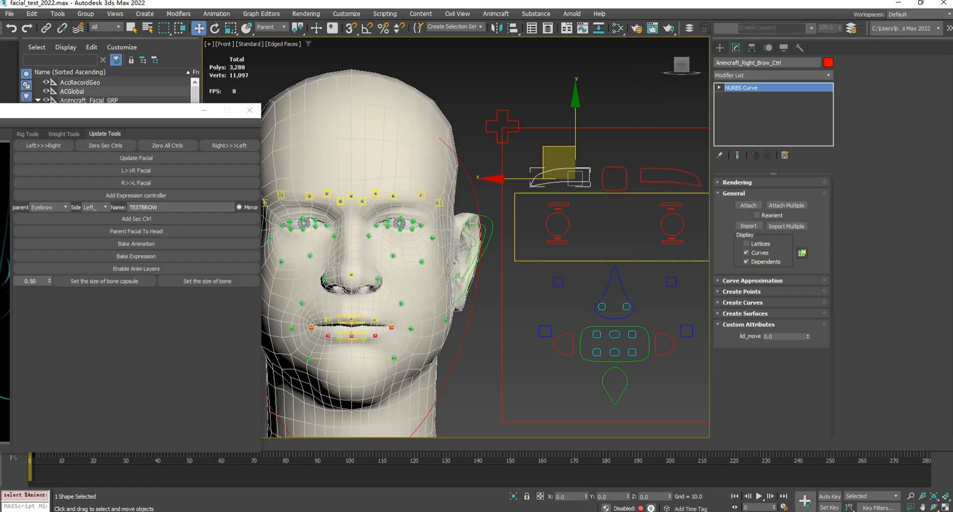
{"action": "left_click_drag", "start_coordinate": [559, 159], "coordinate": [539, 152]}
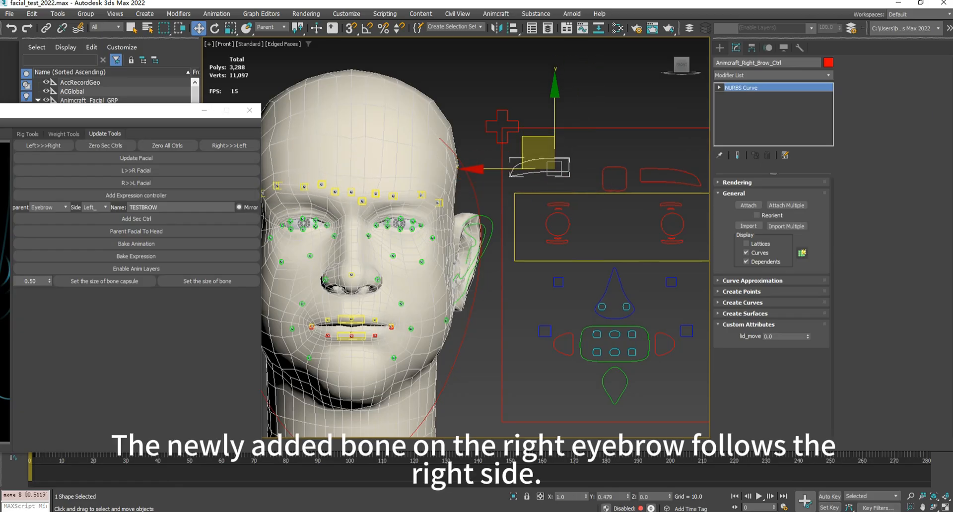
{"action": "key", "text": "ctrl+z"}
{"action": "scroll", "coordinate": [379, 179], "scroll_direction": "up", "scroll_amount": 5}
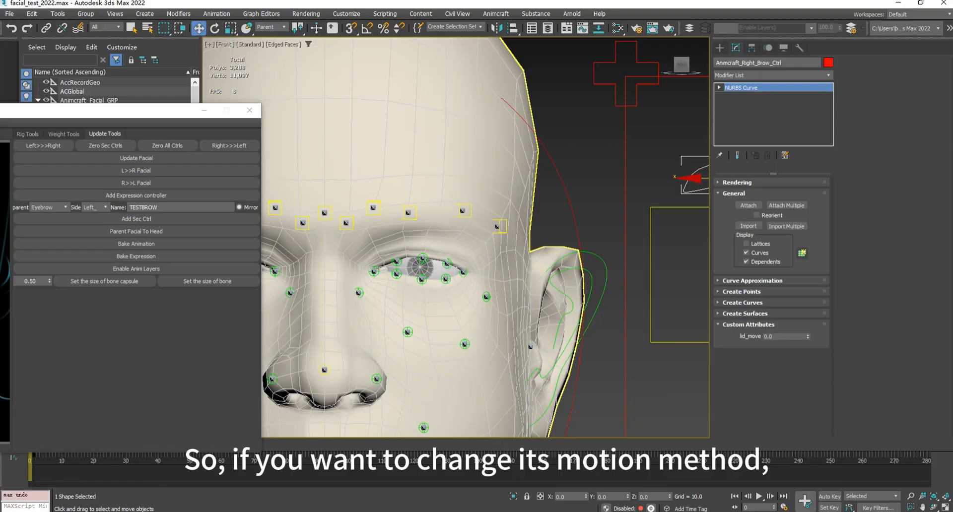
- Exit Vertex mode in the head mesh's Edit Poly modifier and select the left TESTBROW controller
{"action": "left_click", "coordinate": [379, 179]}
{"action": "key", "text": "1"}
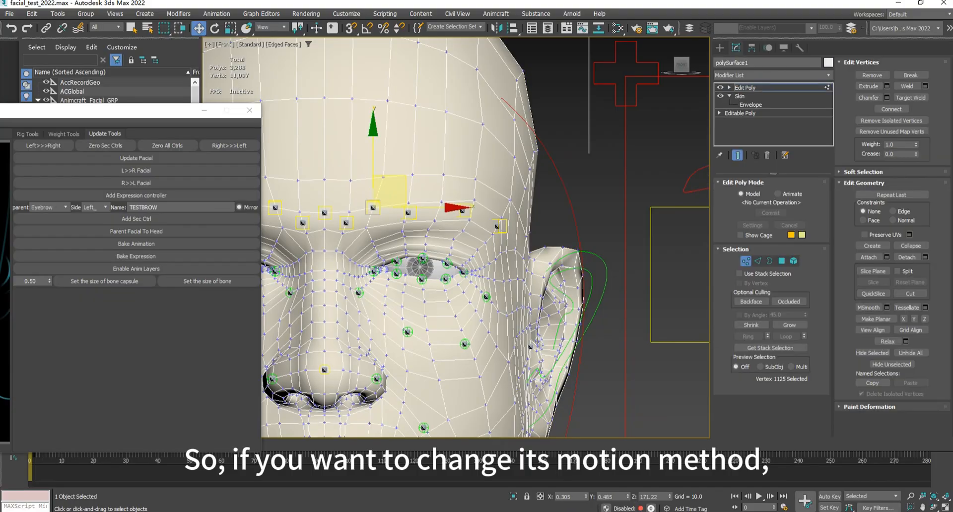
{"action": "left_click", "coordinate": [745, 88]}
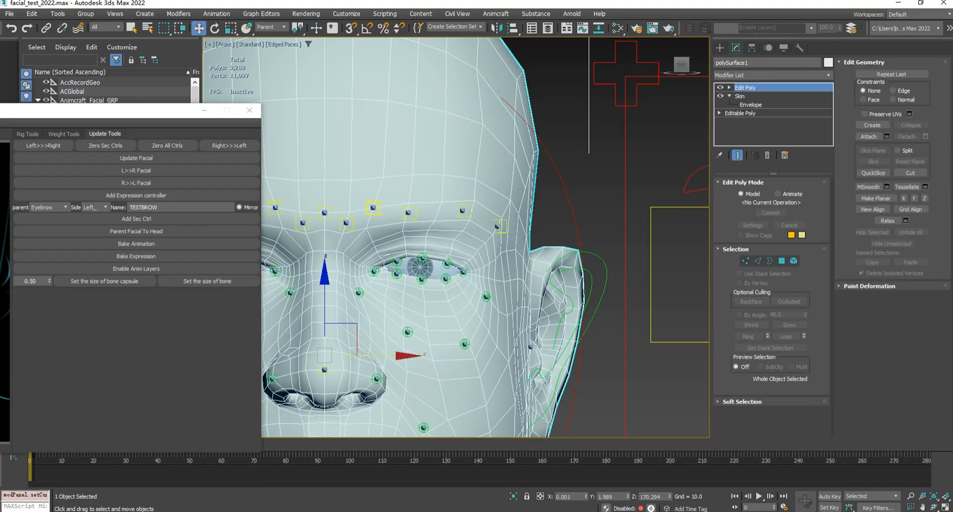
{"action": "left_click", "coordinate": [373, 207]}
{"action": "scroll", "coordinate": [556, 184], "scroll_direction": "down", "scroll_amount": 5}
{"action": "middle_click_drag", "start_coordinate": [557, 185], "coordinate": [427, 186]}
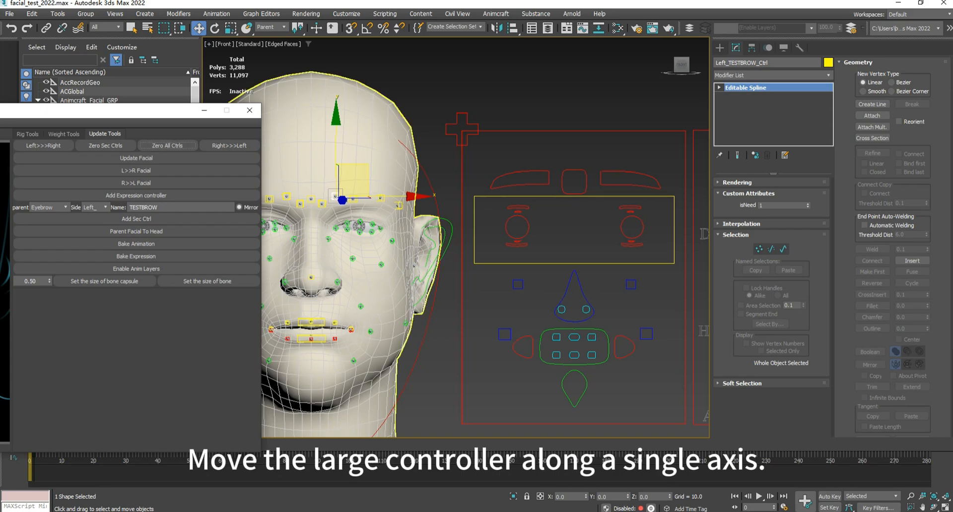
- Raise the left brow controller on the control board to Y 1.0, then try an extra sideways move and undo it
{"action": "left_click", "coordinate": [628, 173]}
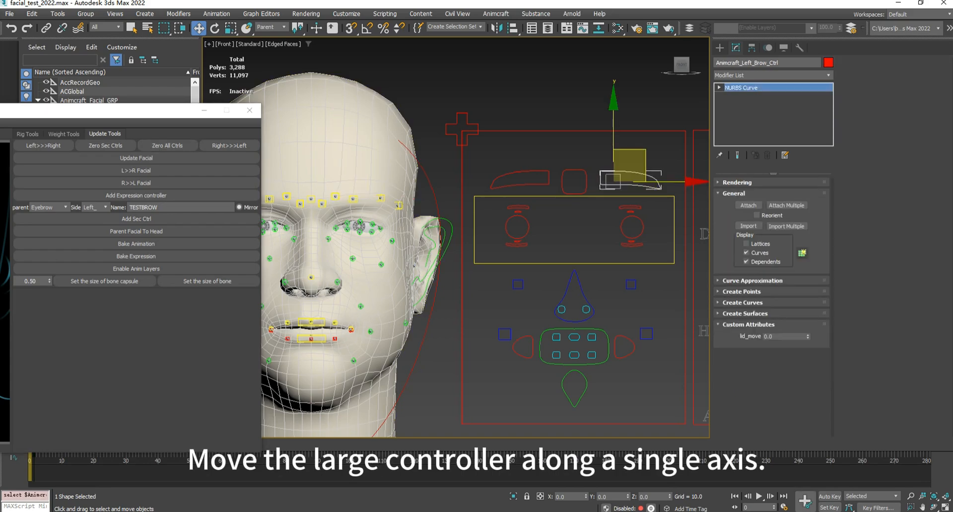
{"action": "left_click_drag", "start_coordinate": [614, 131], "coordinate": [614, 109]}
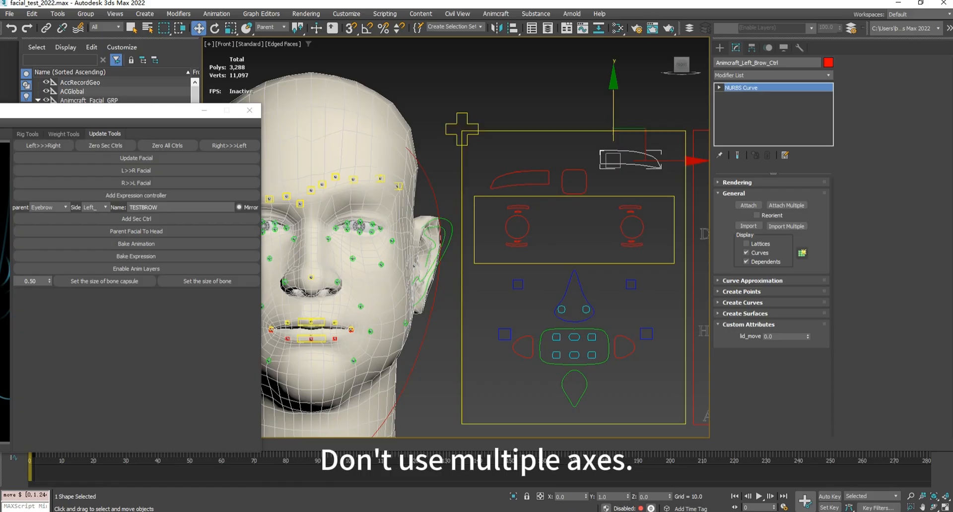
{"action": "left_click_drag", "start_coordinate": [669, 161], "coordinate": [690, 161]}
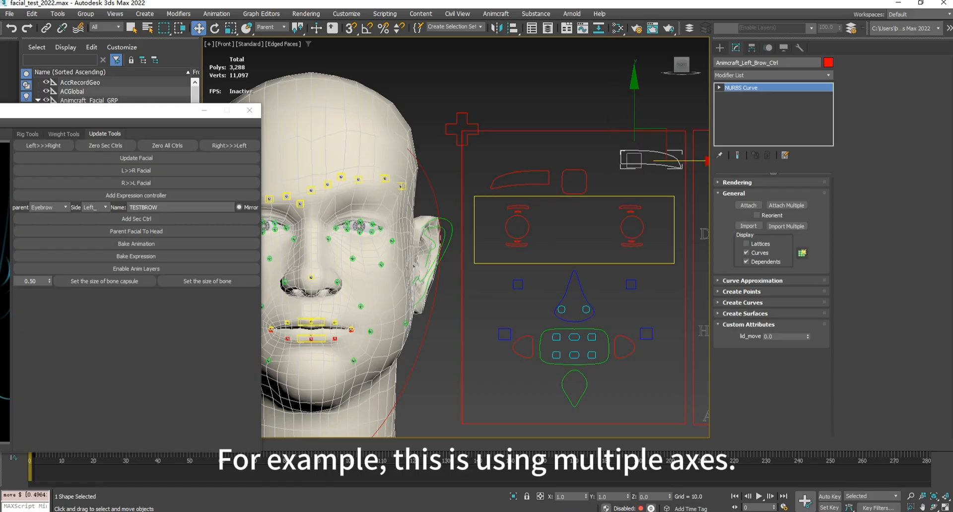
{"action": "key", "text": "ctrl+z"}
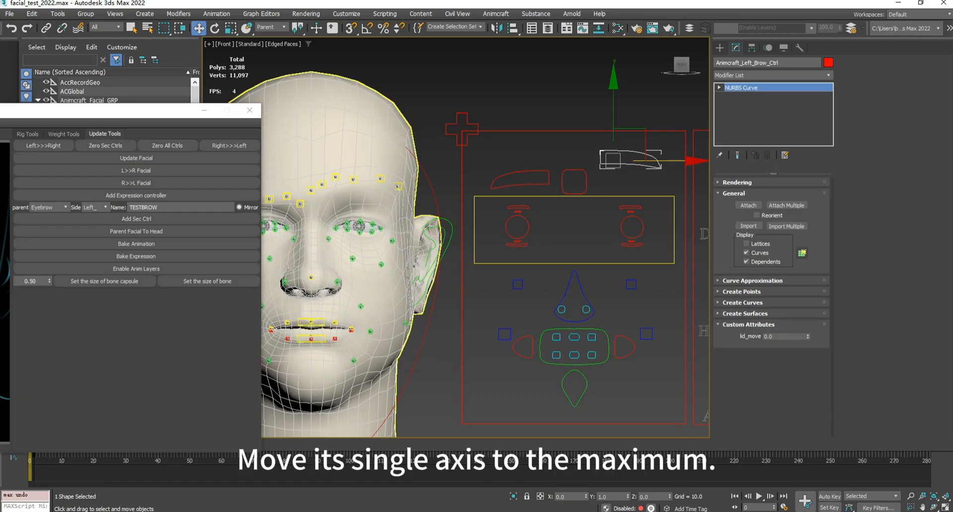
- Lower the left TESTBROW controller to about Y -1.105 and update the facial rig with this position
{"action": "scroll", "coordinate": [313, 166], "scroll_direction": "up", "scroll_amount": 2}
{"action": "middle_click_drag", "start_coordinate": [314, 166], "coordinate": [386, 170]}
{"action": "scroll", "coordinate": [422, 177], "scroll_direction": "up", "scroll_amount": 2}
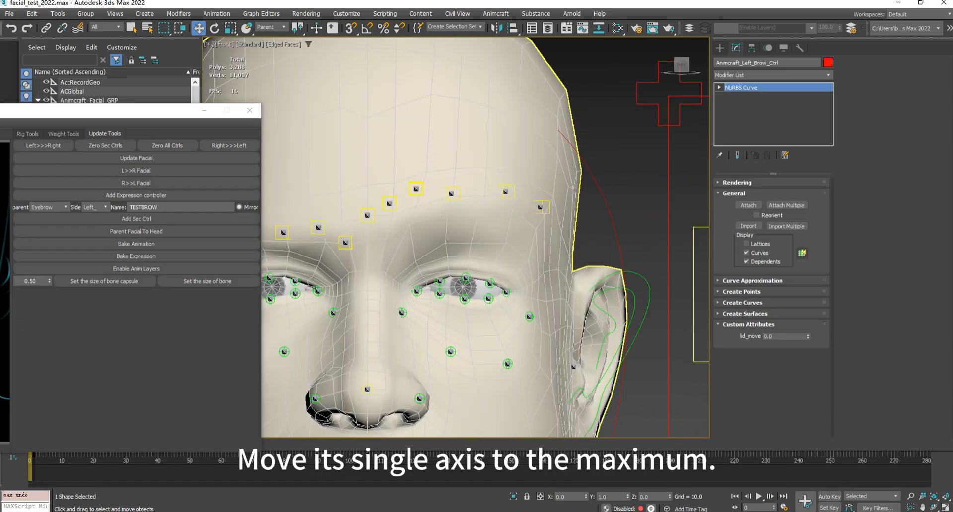
{"action": "left_click", "coordinate": [416, 189]}
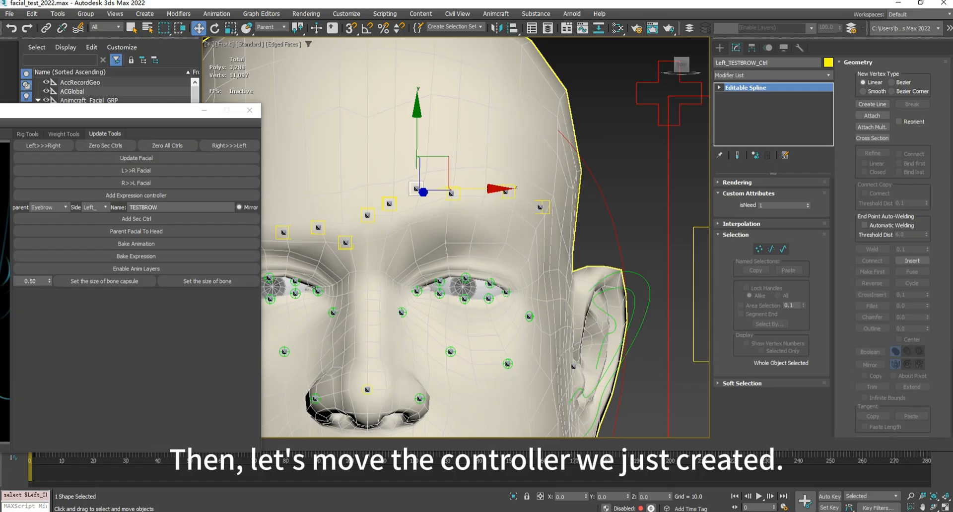
{"action": "left_click_drag", "start_coordinate": [417, 189], "coordinate": [420, 211]}
{"action": "mouse_move", "coordinate": [418, 171]}
{"action": "left_mouse_down"}
{"action": "mouse_move", "coordinate": [418, 211]}
{"action": "mouse_move", "coordinate": [418, 173]}
{"action": "left_mouse_up"}
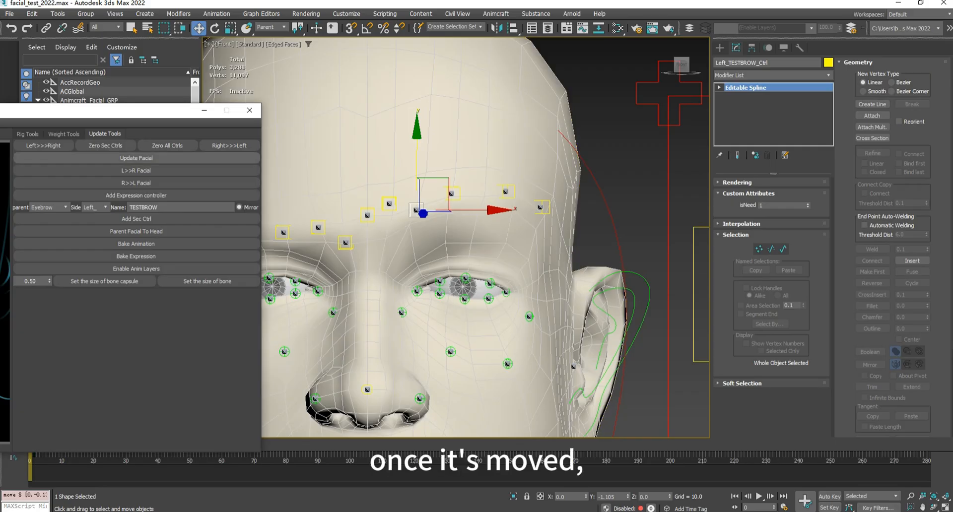
{"action": "left_click", "coordinate": [136, 158]}
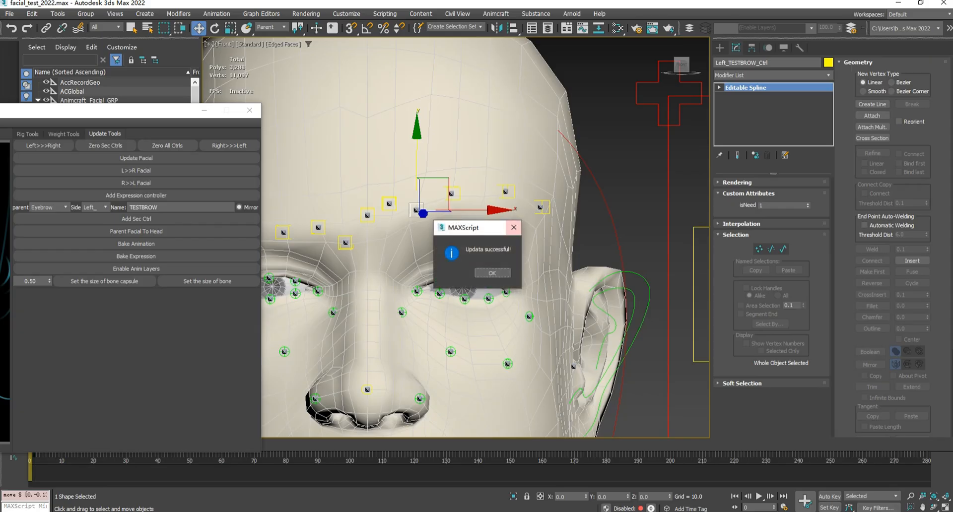
{"action": "left_click", "coordinate": [492, 273]}
- Move the left brow controller vertically on the control board to test how the updated TESTBROW controller follows
{"action": "scroll", "coordinate": [514, 212], "scroll_direction": "down", "scroll_amount": 6}
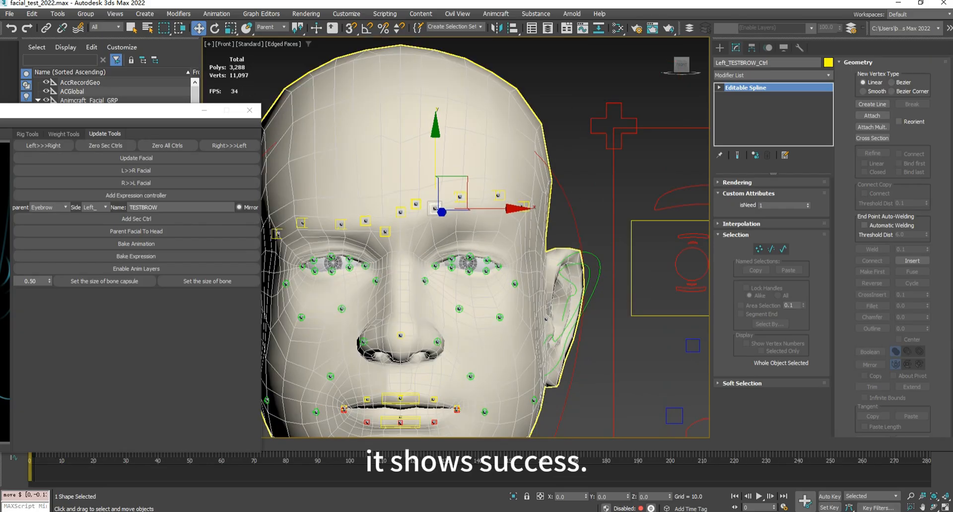
{"action": "left_click", "coordinate": [679, 189]}
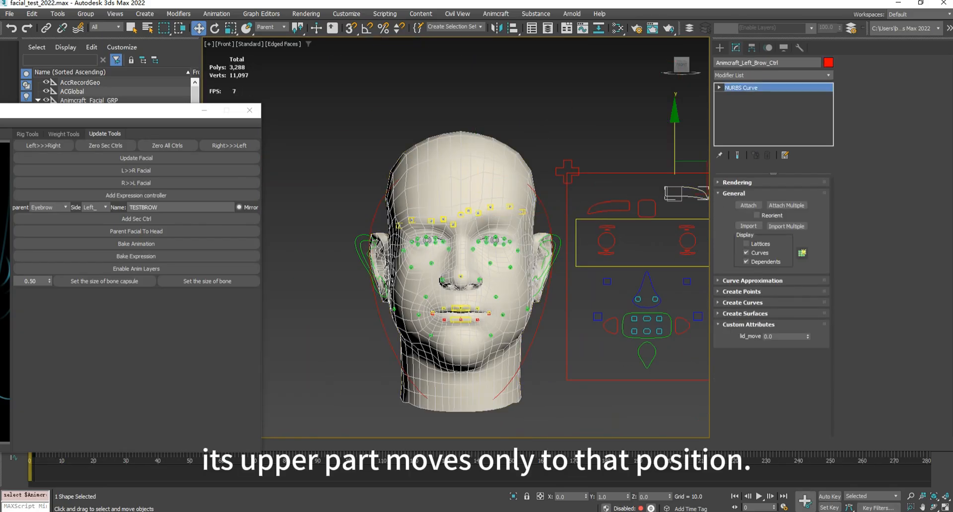
{"action": "mouse_move", "coordinate": [675, 149]}
{"action": "left_mouse_down"}
{"action": "mouse_move", "coordinate": [675, 174]}
{"action": "mouse_move", "coordinate": [675, 132]}
{"action": "mouse_move", "coordinate": [675, 162]}
{"action": "mouse_move", "coordinate": [675, 132]}
{"action": "mouse_move", "coordinate": [675, 161]}
{"action": "mouse_move", "coordinate": [675, 142]}
{"action": "mouse_move", "coordinate": [675, 152]}
{"action": "left_mouse_up"}
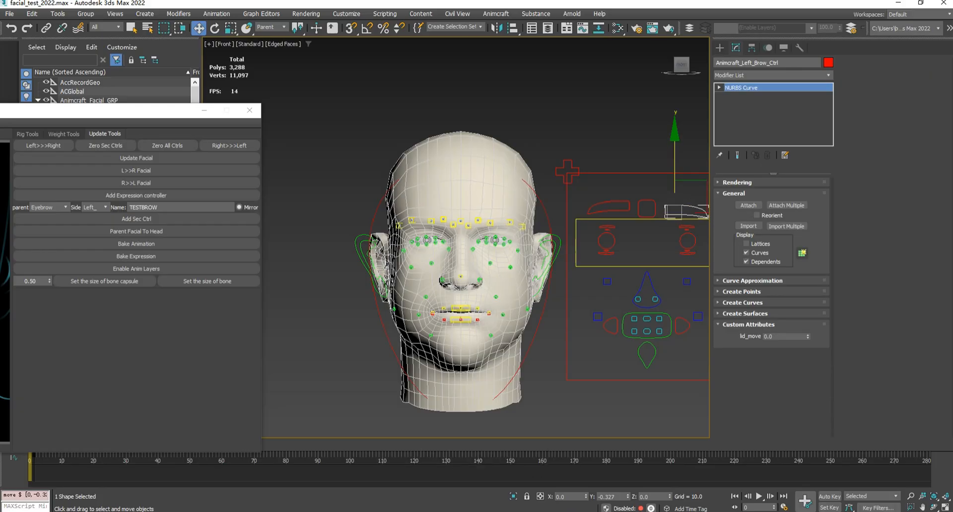
{"action": "middle_click_drag", "start_coordinate": [675, 148], "coordinate": [576, 128]}
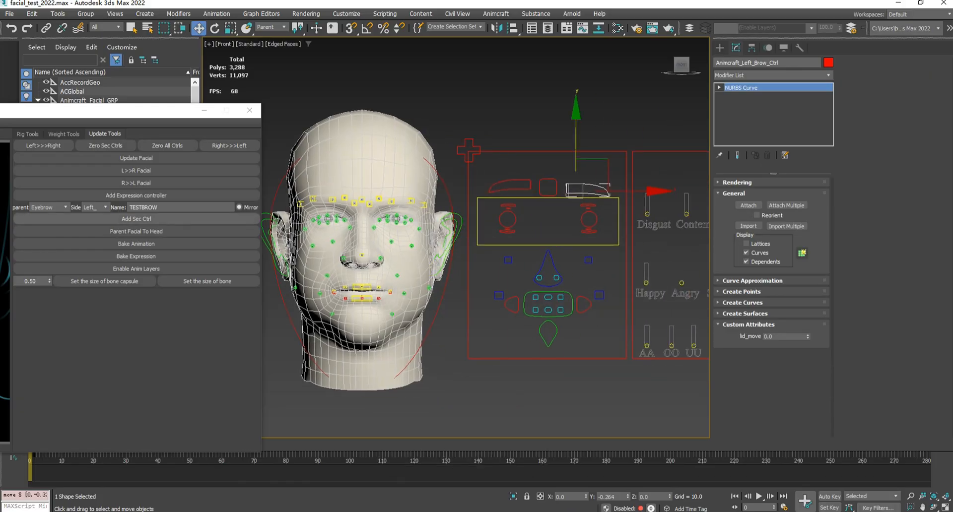
- Set the new secondary controller's parent area to Nose and its side to Mid_
{"action": "left_click", "coordinate": [50, 207]}
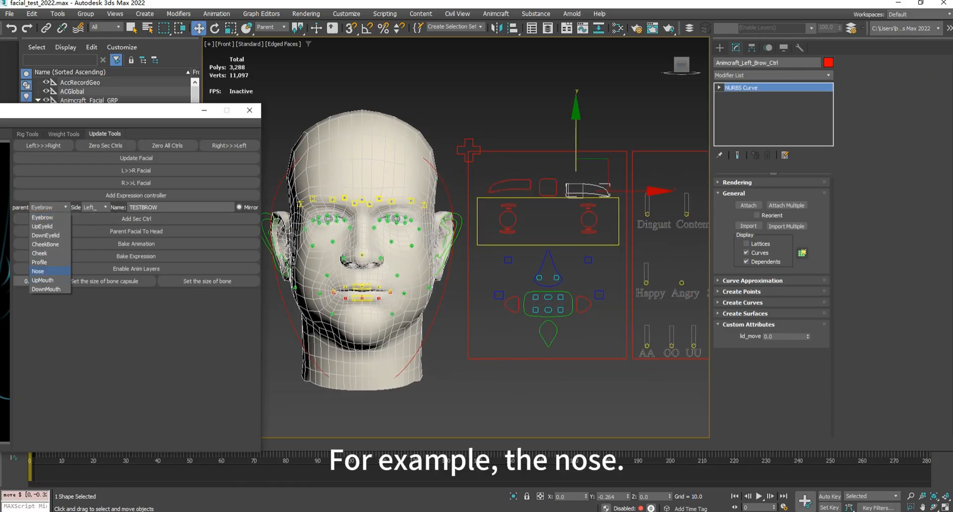
{"action": "left_click", "coordinate": [38, 271]}
{"action": "left_click", "coordinate": [95, 207]}
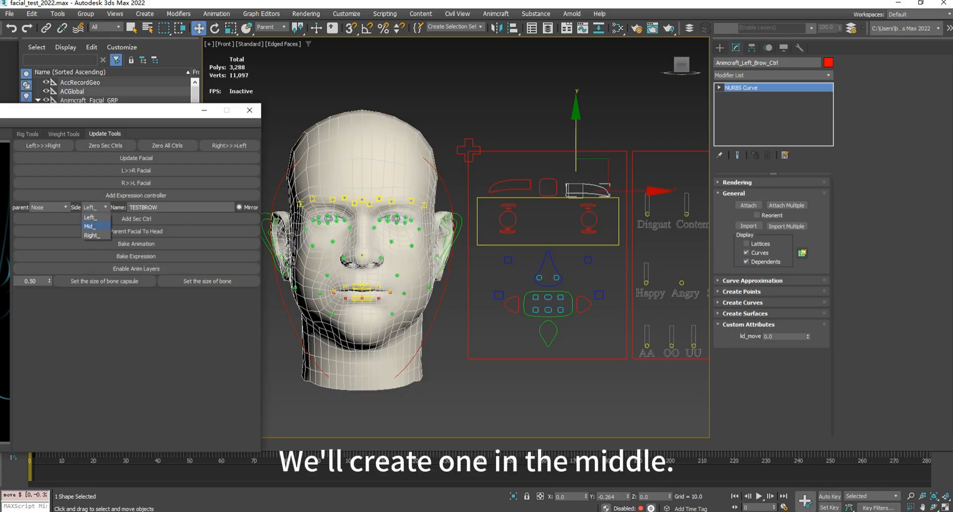
{"action": "left_click", "coordinate": [94, 227]}
- Select a centre vertex on the nose just above the existing controller in Edit Poly and add a secondary controller there
{"action": "scroll", "coordinate": [322, 256], "scroll_direction": "up", "scroll_amount": 5}
{"action": "scroll", "coordinate": [433, 229], "scroll_direction": "up", "scroll_amount": 3}
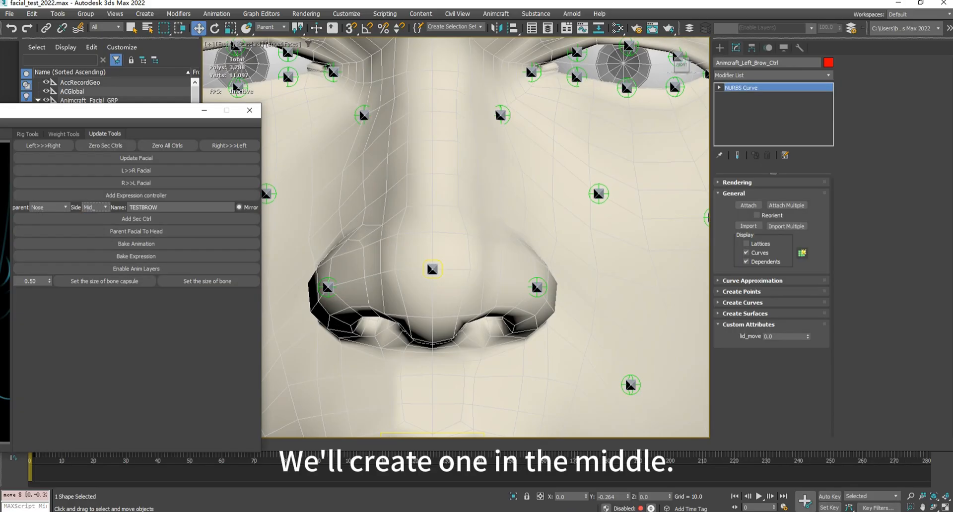
{"action": "left_click", "coordinate": [433, 229]}
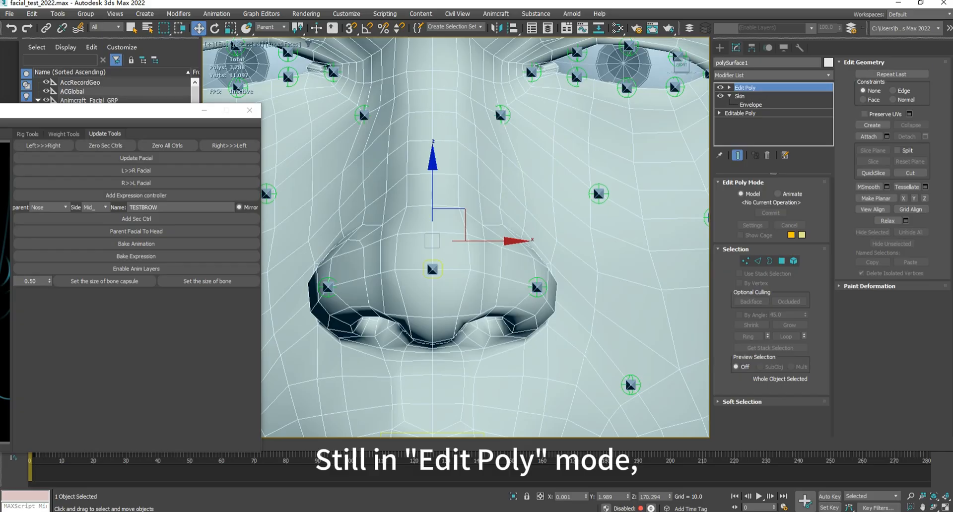
{"action": "left_click", "coordinate": [745, 261]}
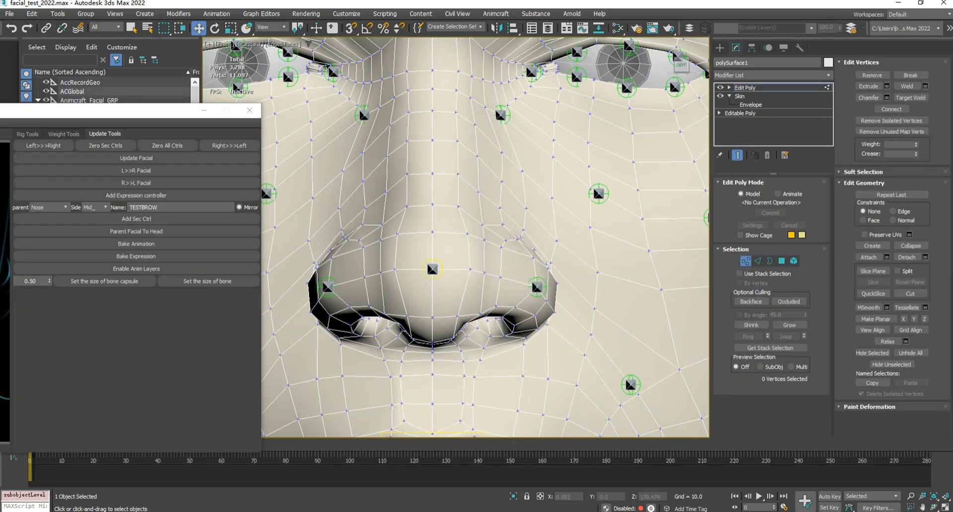
{"action": "left_click", "coordinate": [433, 231]}
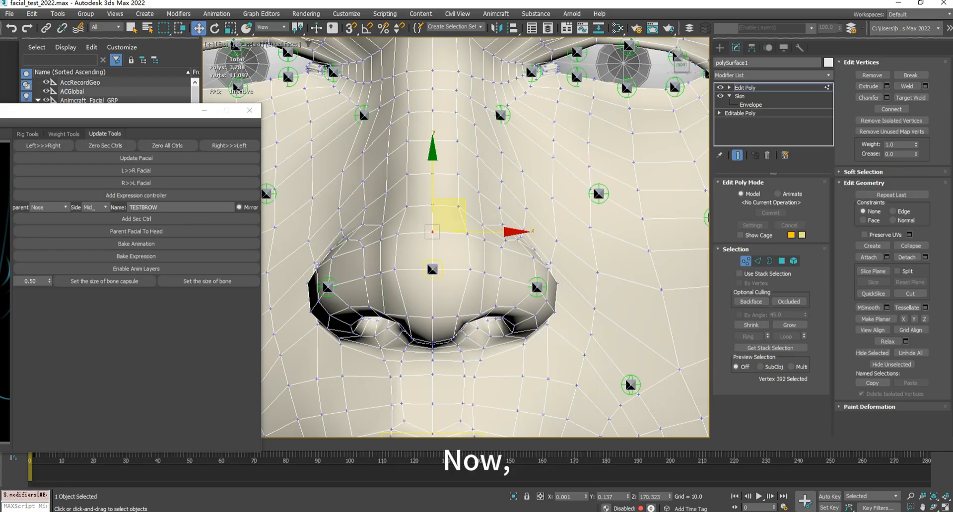
{"action": "left_click", "coordinate": [136, 218]}
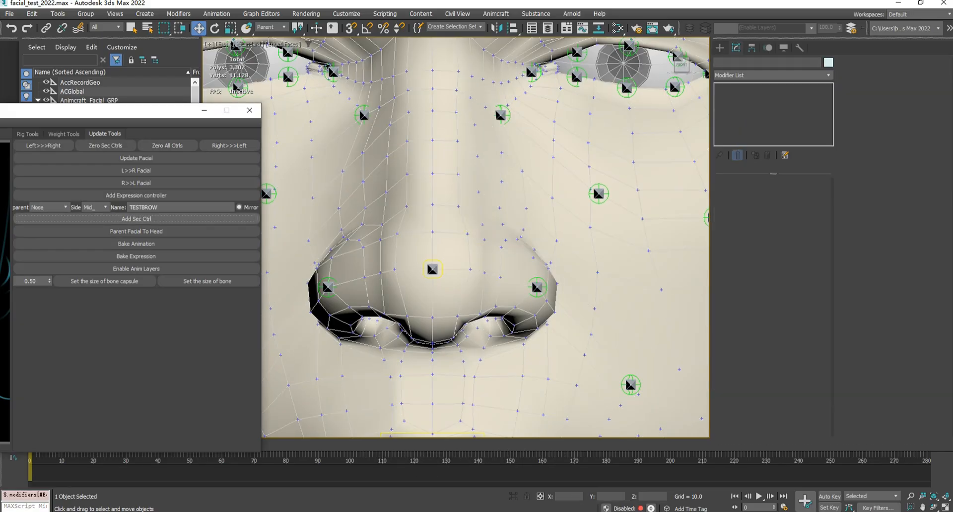
- Select the new middle TESTBROW bone on the nose and examine its name and placement
{"action": "scroll", "coordinate": [489, 220], "scroll_direction": "down", "scroll_amount": 4}
{"action": "scroll", "coordinate": [461, 224], "scroll_direction": "up", "scroll_amount": 2}
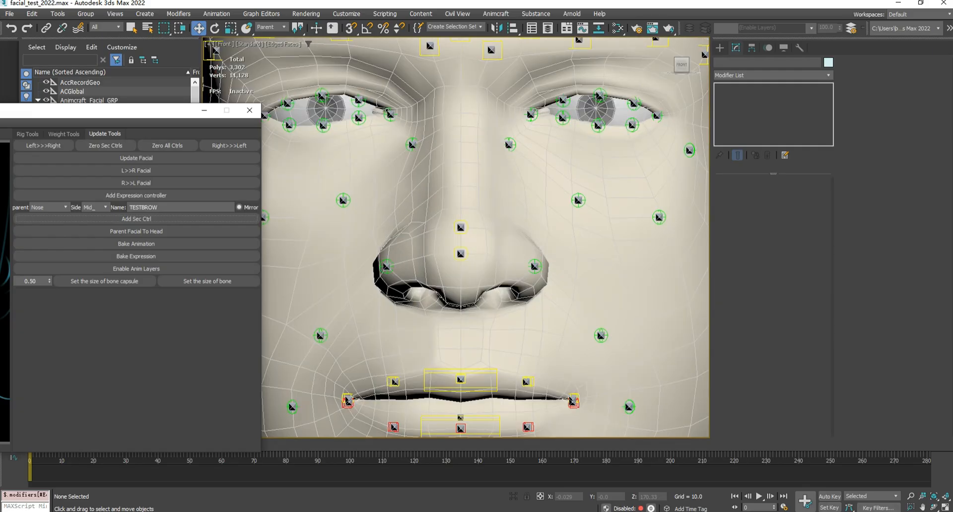
{"action": "left_click", "coordinate": [461, 227]}
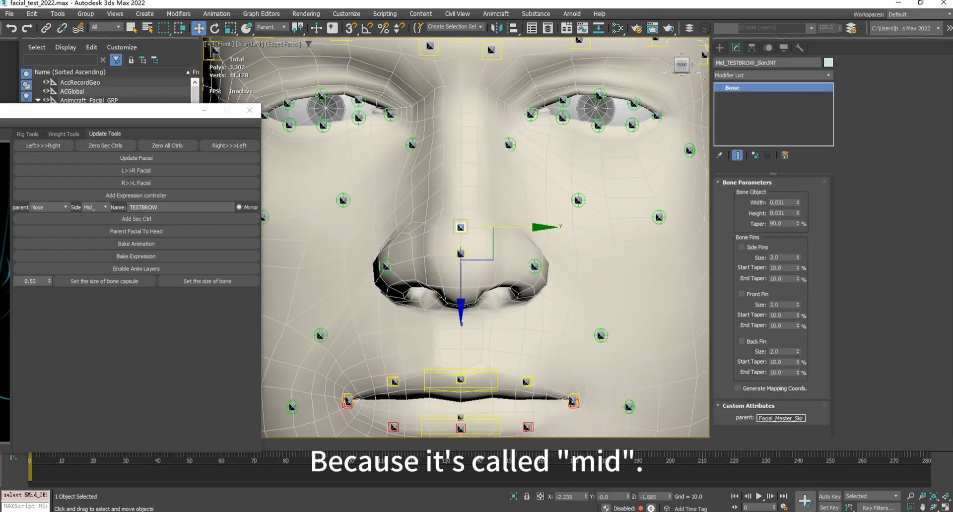
{"action": "scroll", "coordinate": [461, 238], "scroll_direction": "down", "scroll_amount": 5}
{"action": "scroll", "coordinate": [462, 238], "scroll_direction": "up", "scroll_amount": 4}
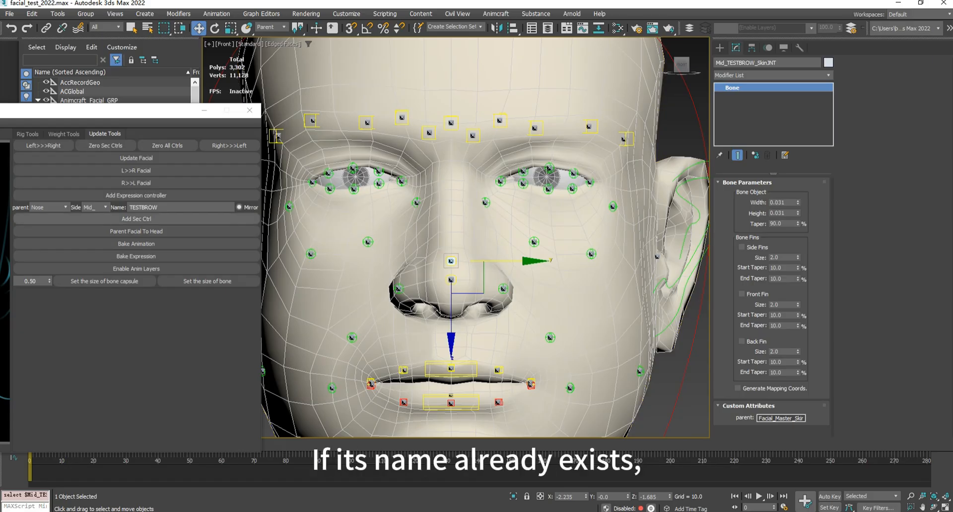
- Try to add the middle TESTBROW secondary controller again while its bone is selected instead of a mesh vertex
{"action": "left_click", "coordinate": [137, 219]}
{"action": "scroll", "coordinate": [421, 243], "scroll_direction": "down", "scroll_amount": 2}
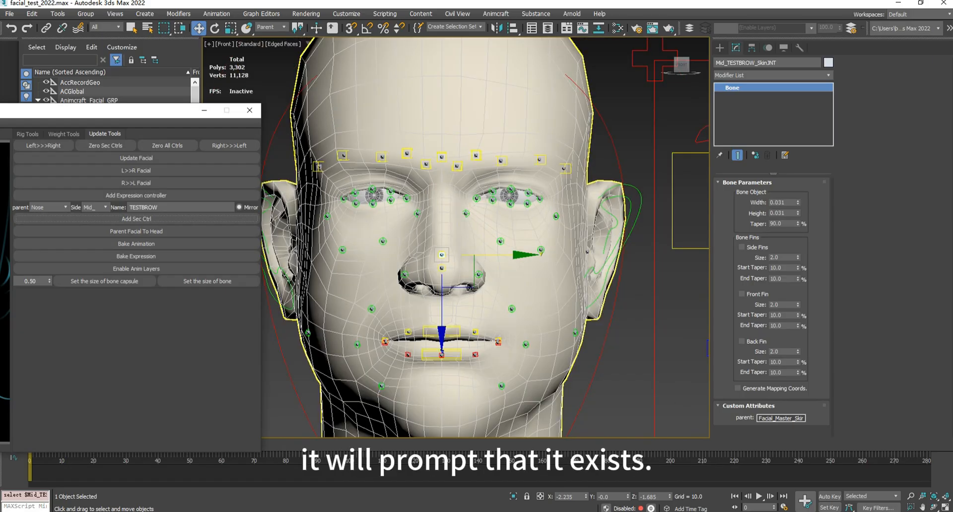
{"action": "scroll", "coordinate": [417, 241], "scroll_direction": "up", "scroll_amount": 2}
{"action": "left_click", "coordinate": [137, 219]}
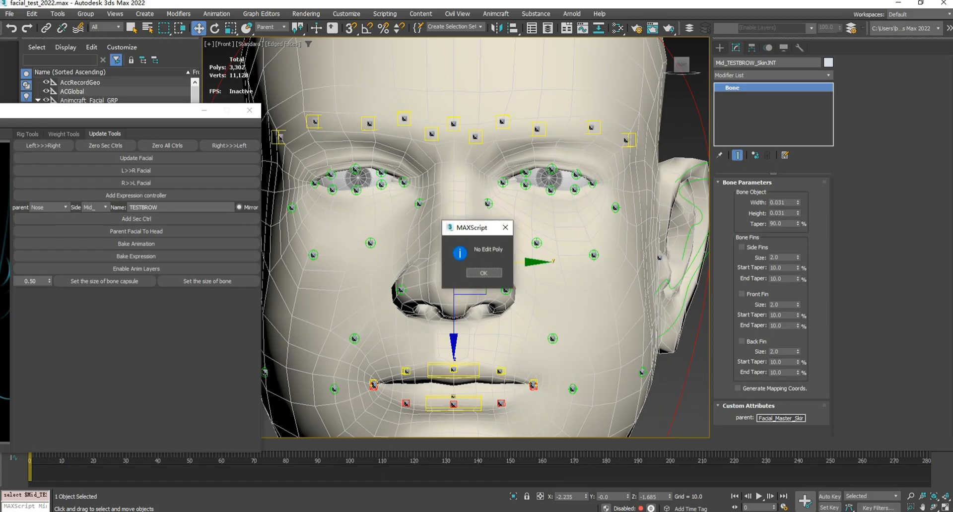
{"action": "left_click", "coordinate": [483, 273]}
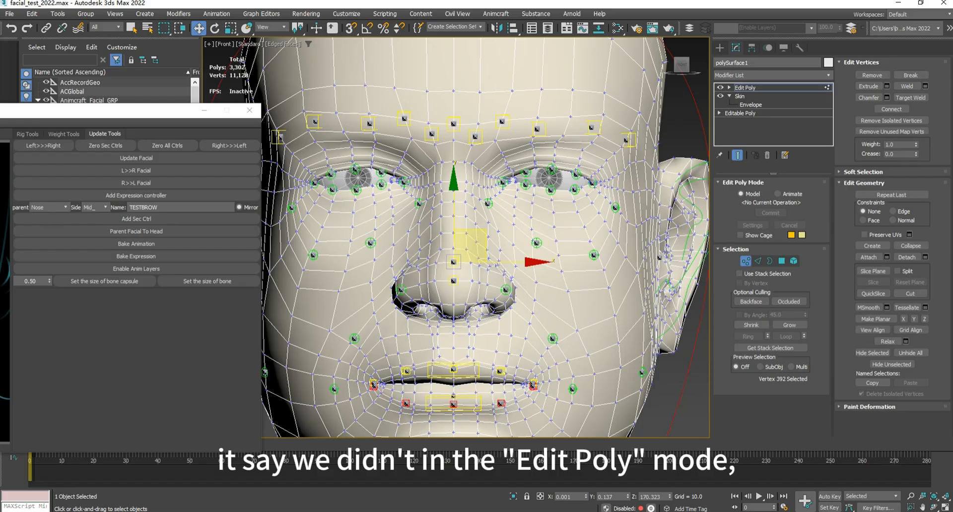
- Try to add another Mid_ TESTBROW secondary controller at a centre vertex higher on the nose bridge
{"action": "scroll", "coordinate": [466, 263], "scroll_direction": "up", "scroll_amount": 5}
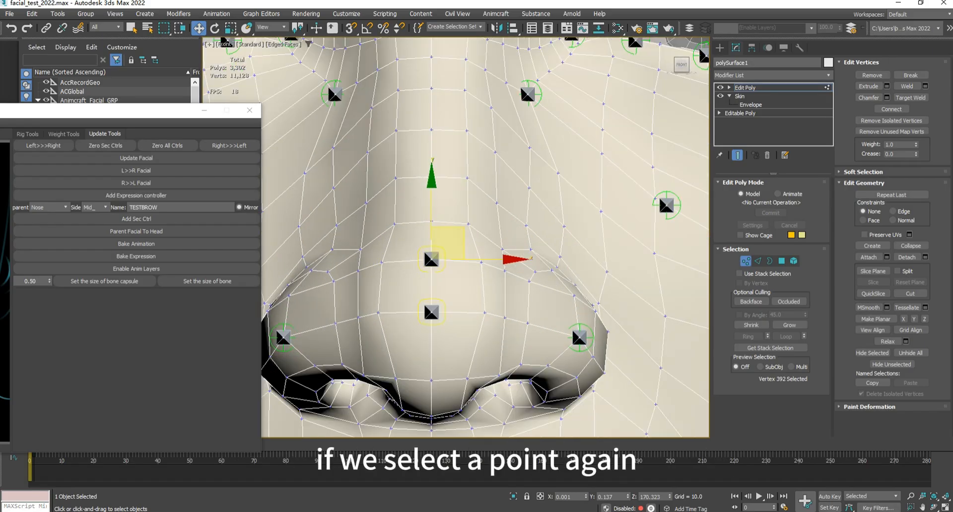
{"action": "left_click", "coordinate": [432, 129]}
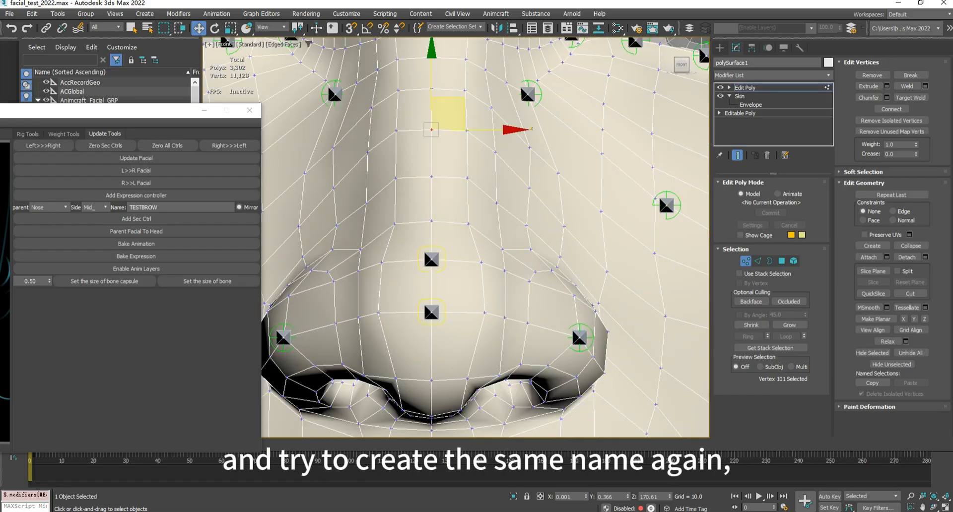
{"action": "left_click", "coordinate": [136, 218]}
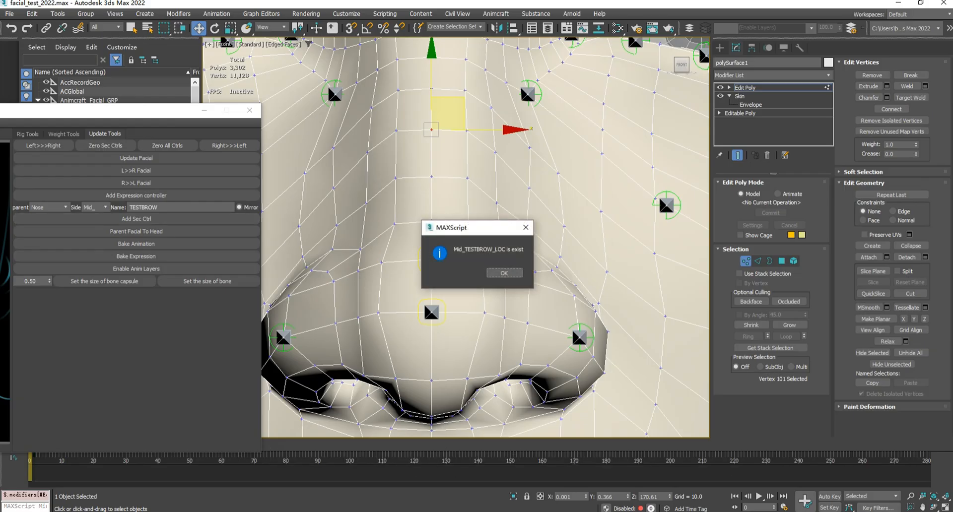
{"action": "left_click_drag", "start_coordinate": [461, 232], "coordinate": [555, 214]}
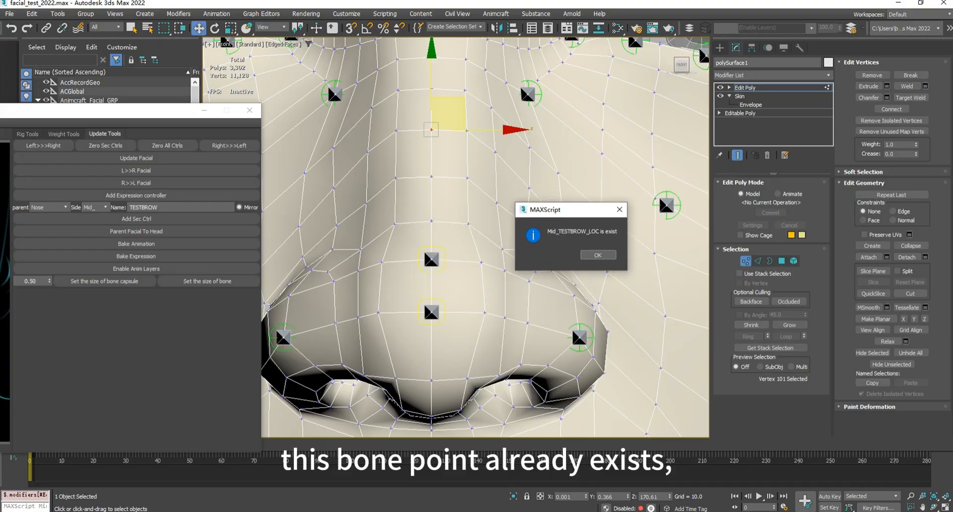
{"action": "left_click", "coordinate": [599, 256]}
{"action": "scroll", "coordinate": [500, 165], "scroll_direction": "down", "scroll_amount": 5}
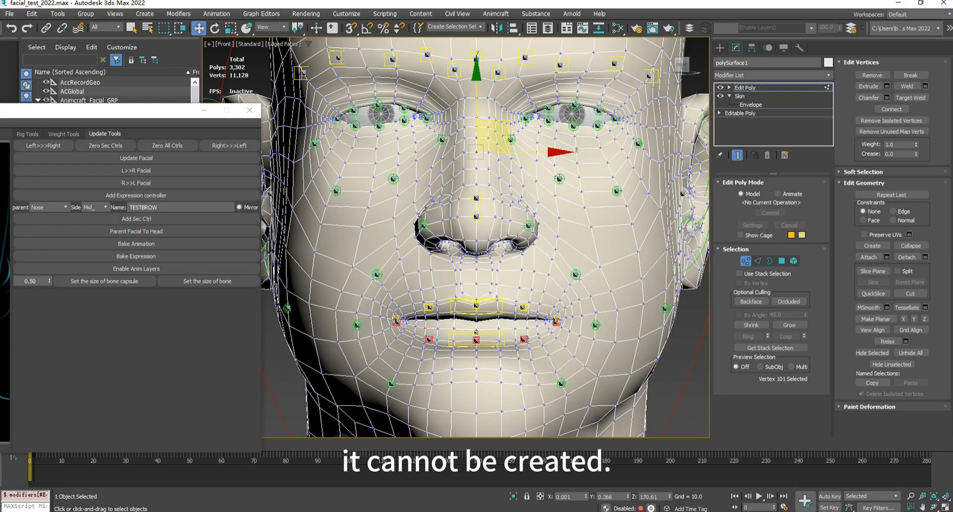
- Leave the mesh's vertex editing, test-move the nose controller on the control board to check the new nose bone, and undo the move
{"action": "left_click", "coordinate": [740, 114]}
{"action": "scroll", "coordinate": [450, 229], "scroll_direction": "down", "scroll_amount": 6}
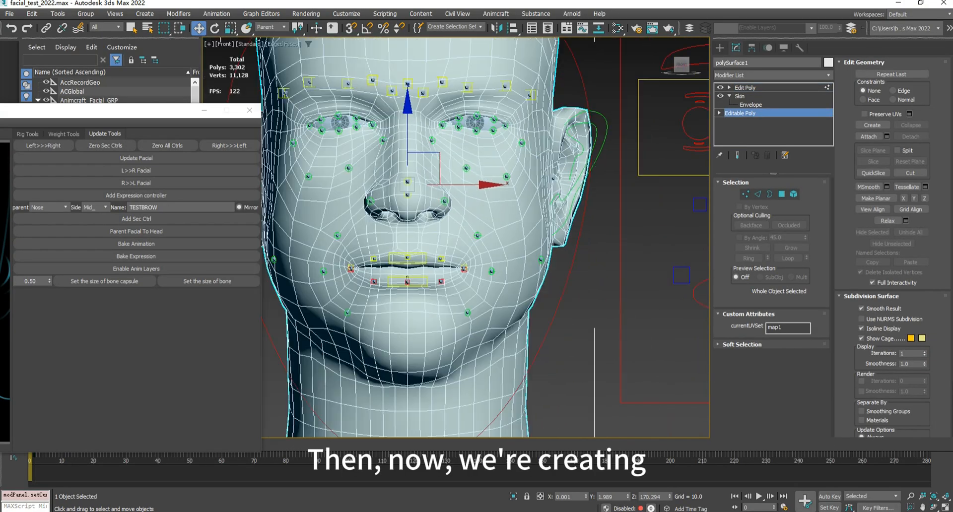
{"action": "left_click", "coordinate": [639, 231]}
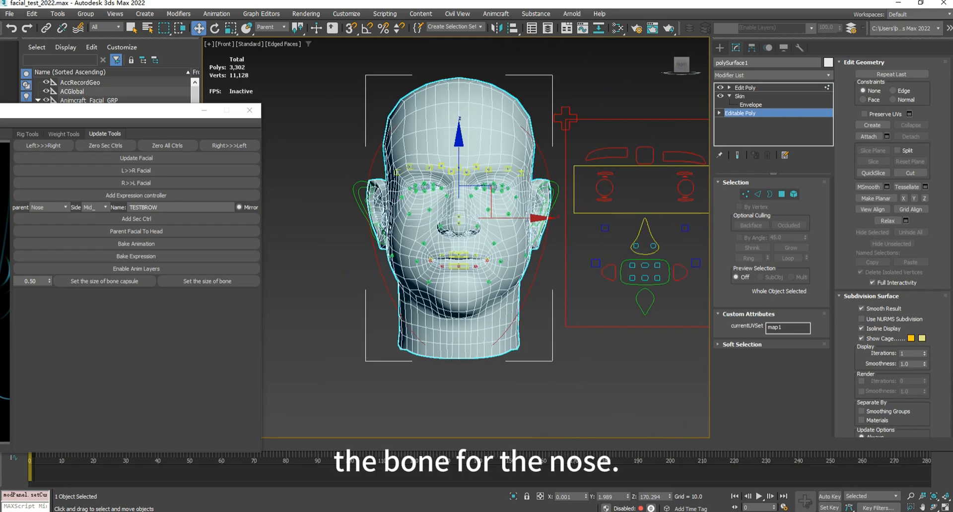
{"action": "scroll", "coordinate": [628, 211], "scroll_direction": "up", "scroll_amount": 3}
{"action": "left_click_drag", "start_coordinate": [666, 217], "coordinate": [680, 202]}
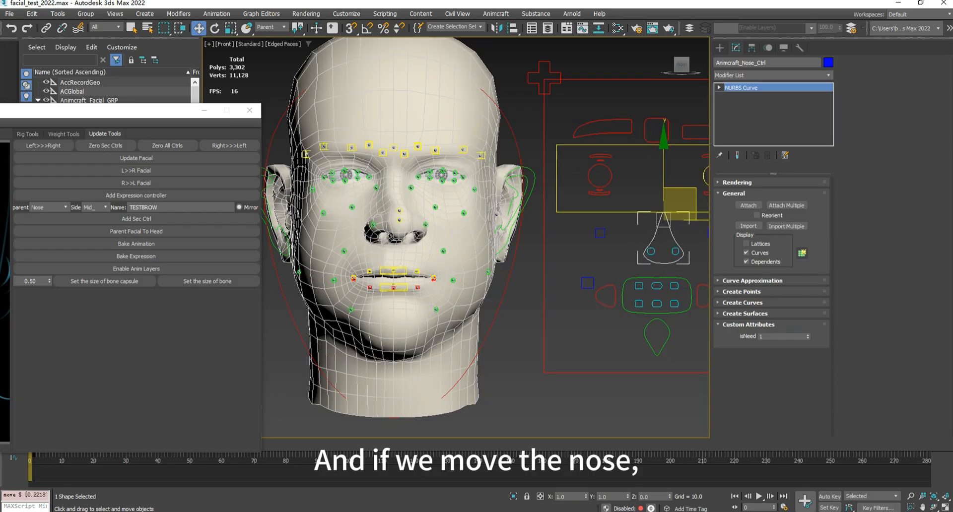
{"action": "key", "text": "ctrl+z"}
{"action": "scroll", "coordinate": [387, 206], "scroll_direction": "up", "scroll_amount": 8}
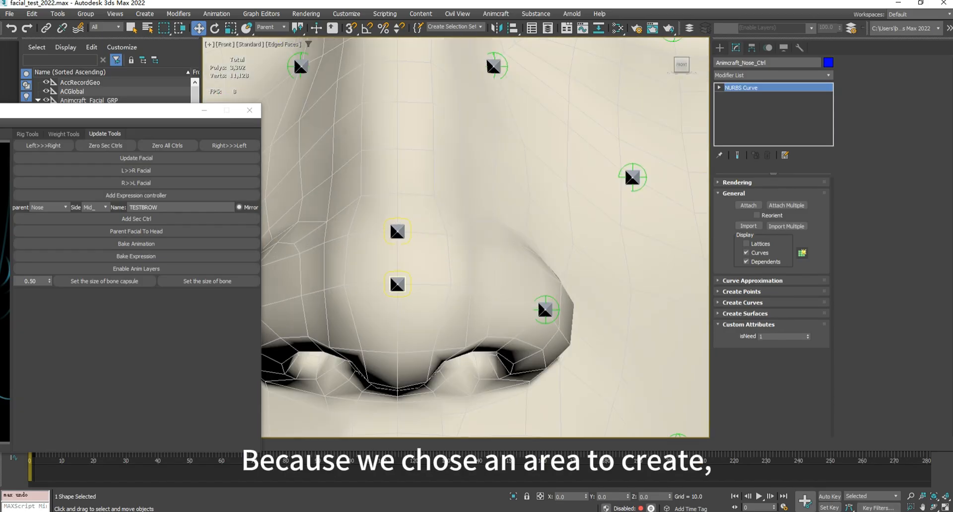
{"action": "scroll", "coordinate": [434, 258], "scroll_direction": "down", "scroll_amount": 8}
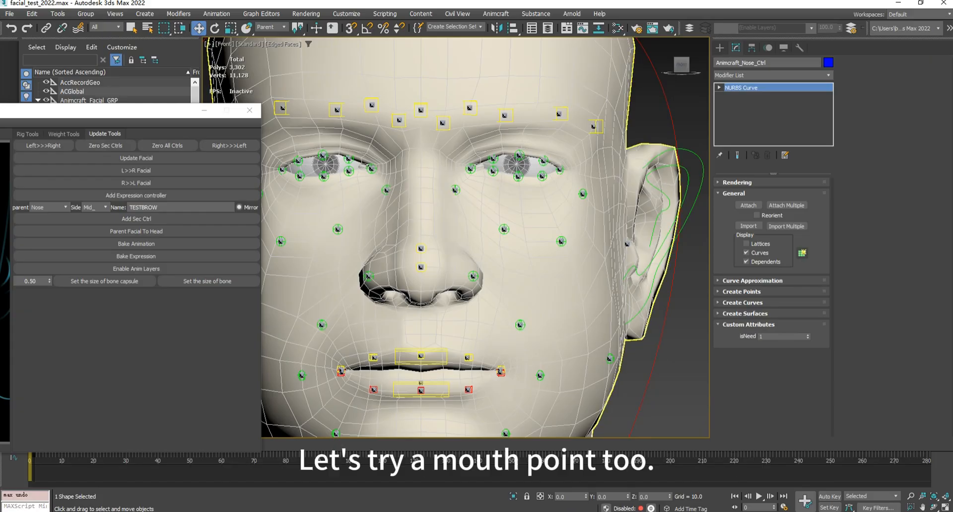
- Enter vertex editing on the head mesh and select the centre vertex on the chin below the lower lip
{"action": "middle_click_drag", "start_coordinate": [497, 308], "coordinate": [510, 234]}
{"action": "middle_click_drag", "start_coordinate": [496, 318], "coordinate": [524, 211]}
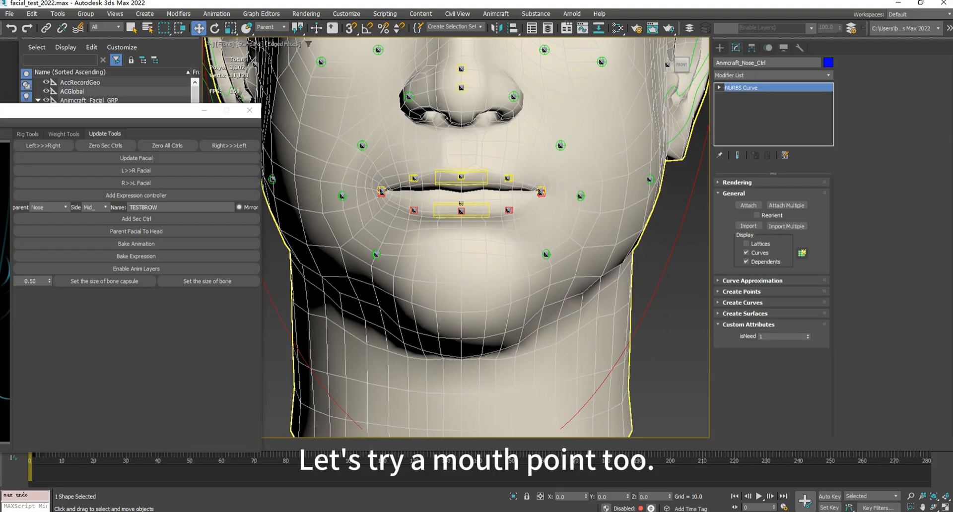
{"action": "left_click", "coordinate": [527, 229]}
{"action": "key", "text": "1"}
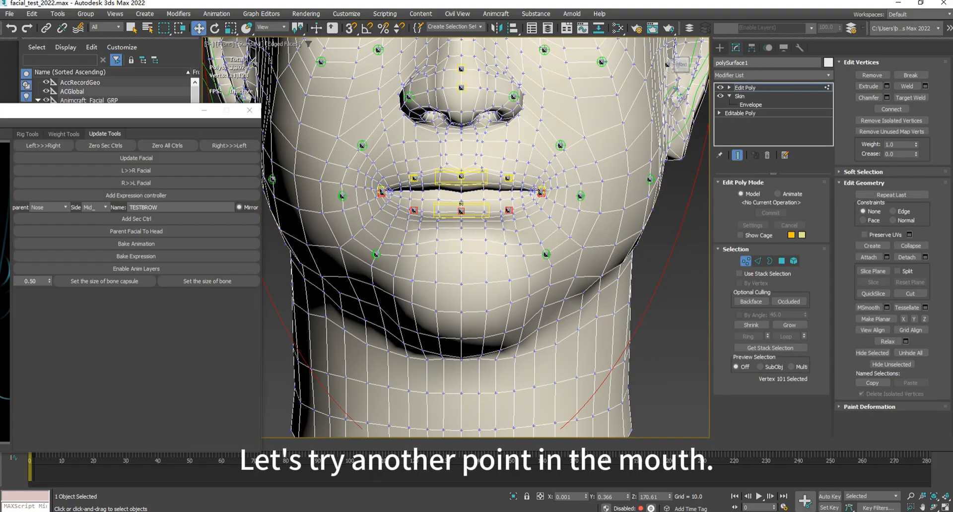
{"action": "scroll", "coordinate": [454, 278], "scroll_direction": "up", "scroll_amount": 3}
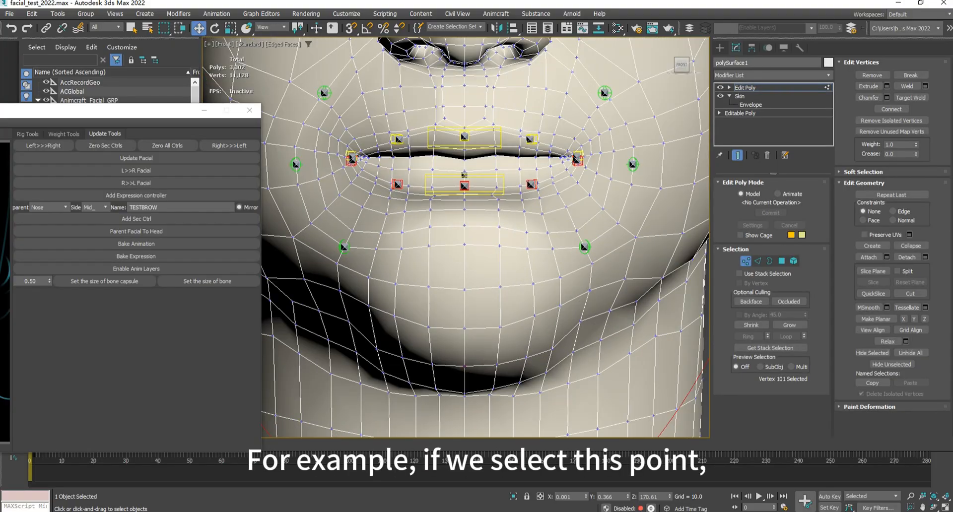
{"action": "left_click", "coordinate": [464, 289]}
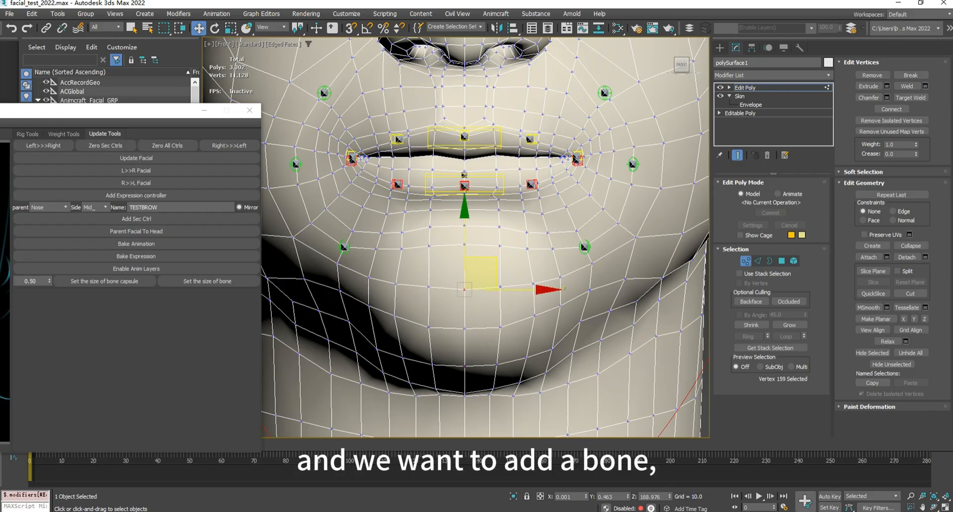
- Set the secondary controller's parent to DownMouth and try to add it under the name TESTBROW at the selected chin vertex
{"action": "left_click", "coordinate": [48, 207]}
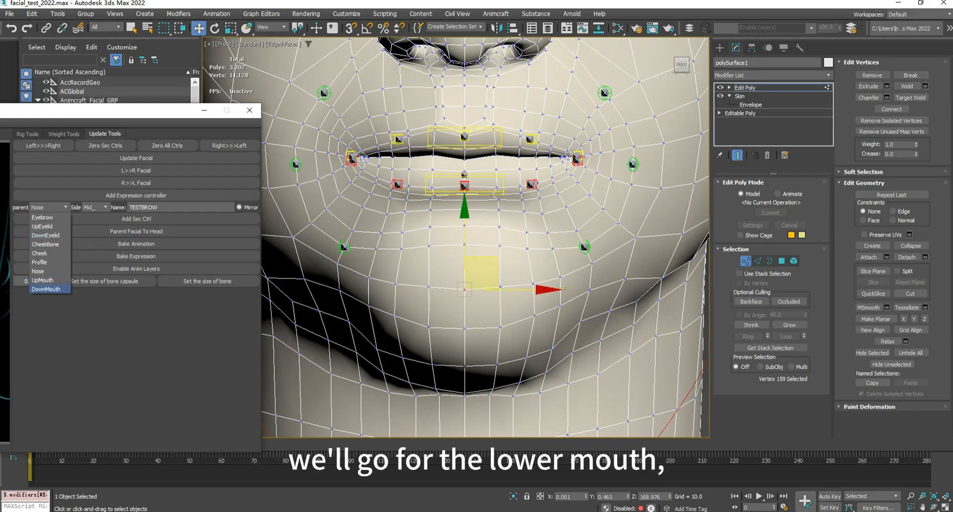
{"action": "left_click", "coordinate": [45, 289]}
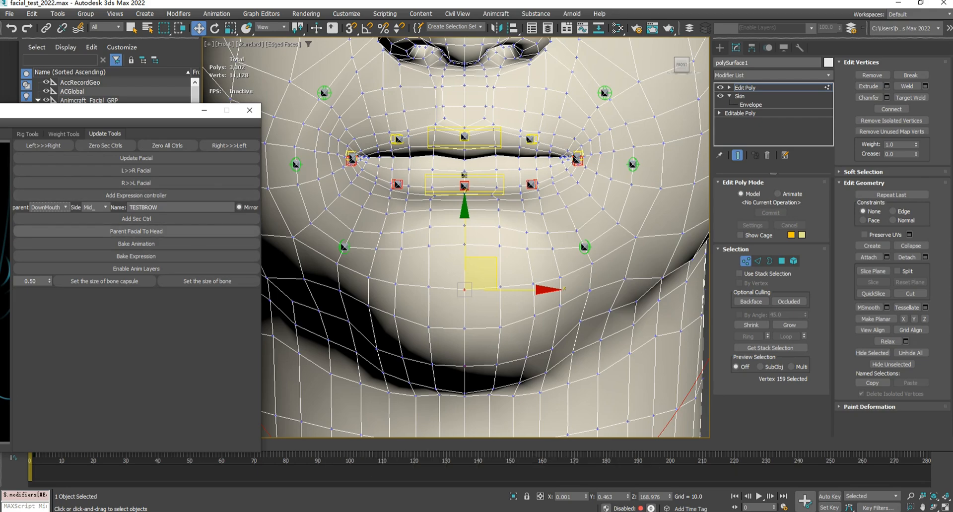
{"action": "left_click", "coordinate": [136, 219]}
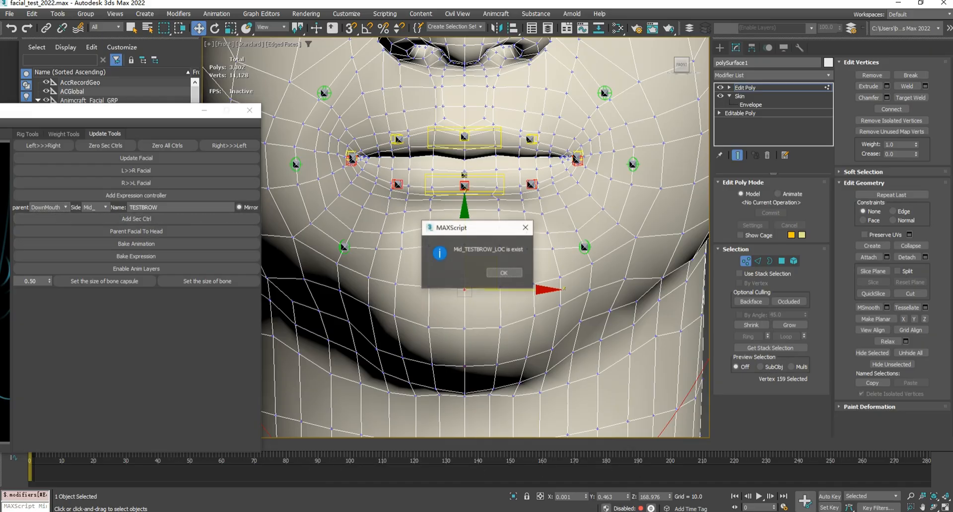
{"action": "left_click", "coordinate": [503, 273]}
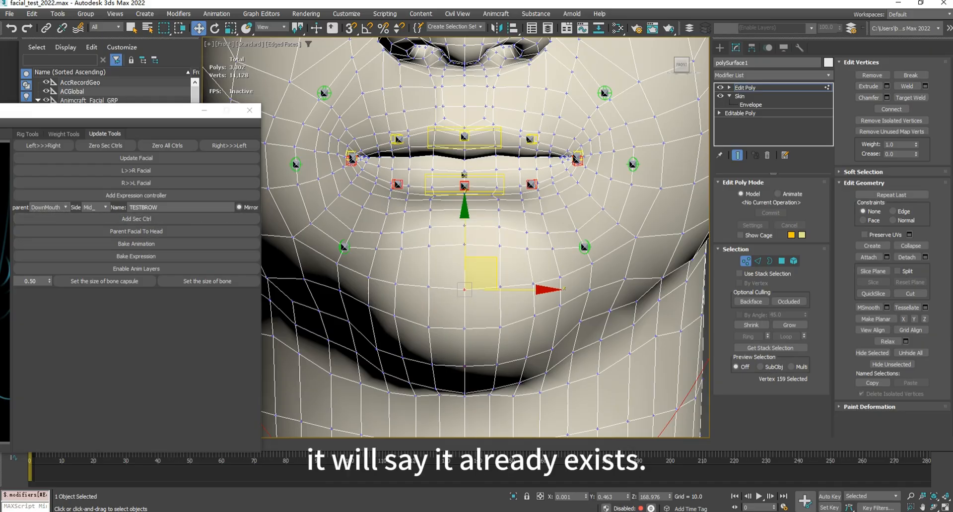
- Change the secondary controller's name to TESTBROWB and add it at the selected chin vertex
{"action": "left_click", "coordinate": [160, 207]}
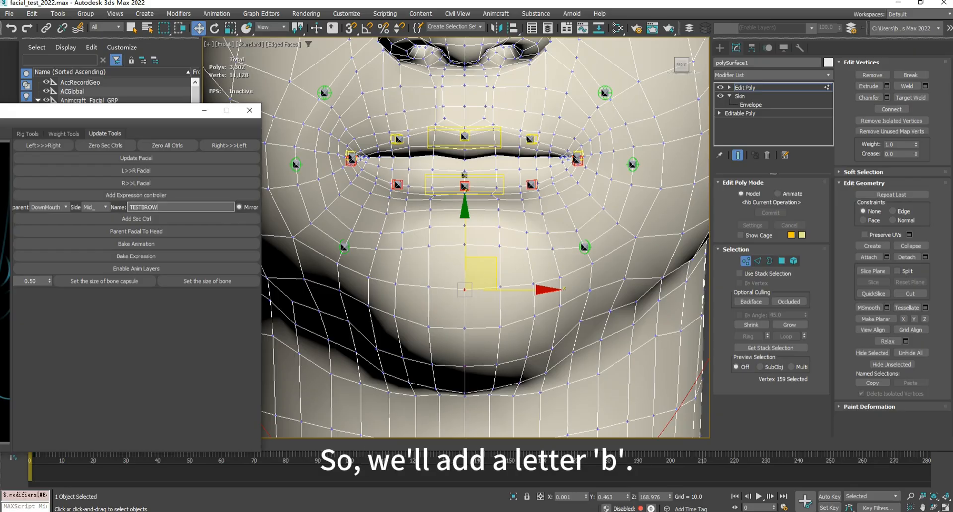
{"action": "left_click", "coordinate": [136, 219]}
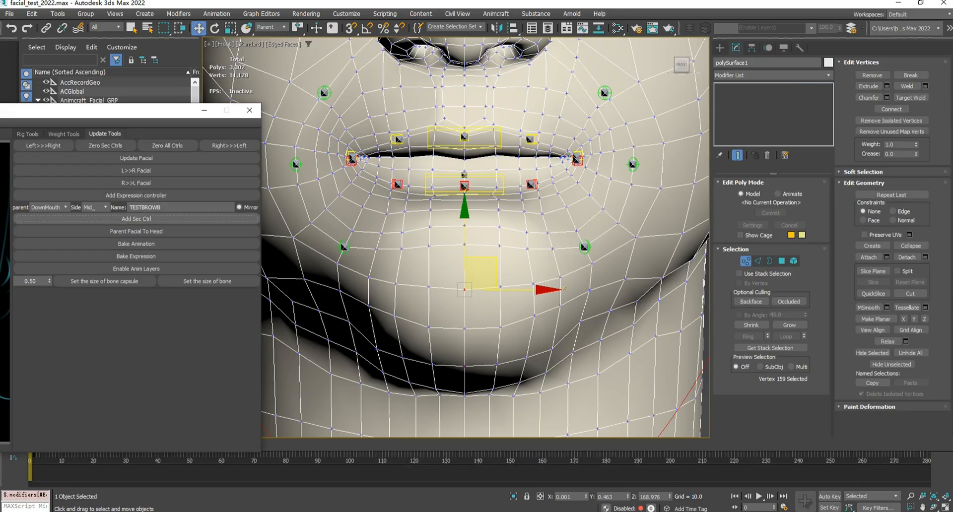
{"action": "scroll", "coordinate": [492, 269], "scroll_direction": "up", "scroll_amount": 5}
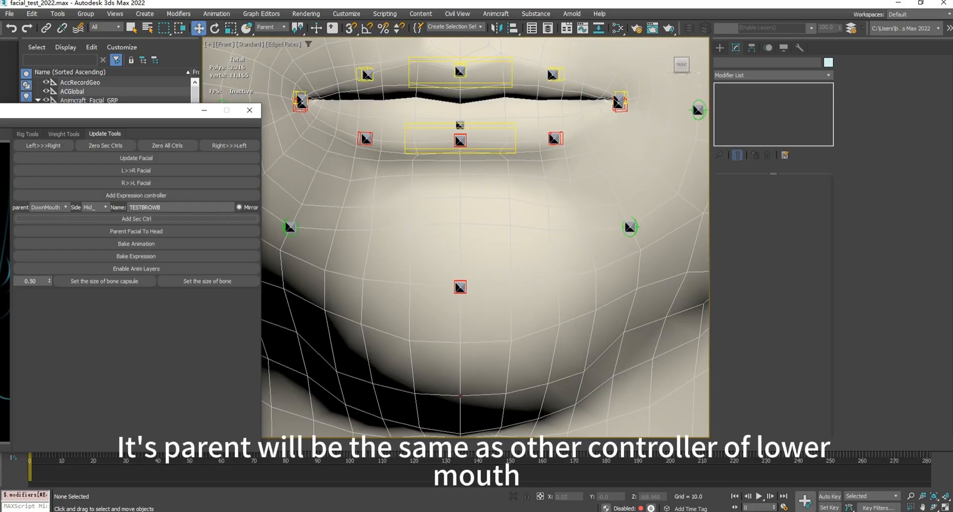
- Test-move the jaw controller on the control board to check the new chin bone, and undo the move
{"action": "scroll", "coordinate": [504, 268], "scroll_direction": "down", "scroll_amount": 5}
{"action": "middle_click_drag", "start_coordinate": [526, 242], "coordinate": [414, 222]}
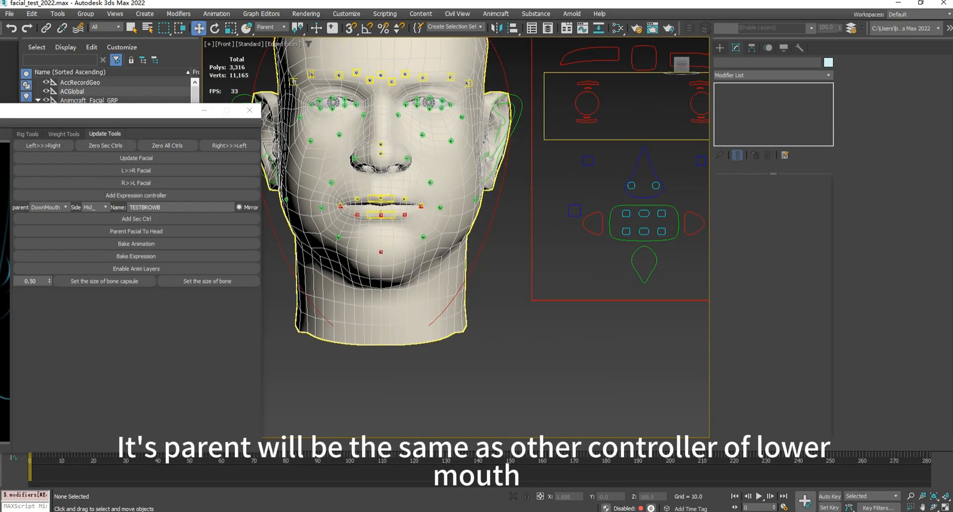
{"action": "left_click", "coordinate": [645, 266]}
{"action": "left_click_drag", "start_coordinate": [645, 237], "coordinate": [644, 268]}
{"action": "key", "text": "ctrl+z"}
{"action": "scroll", "coordinate": [381, 234], "scroll_direction": "up", "scroll_amount": 4}
{"action": "scroll", "coordinate": [381, 237], "scroll_direction": "up", "scroll_amount": 2}
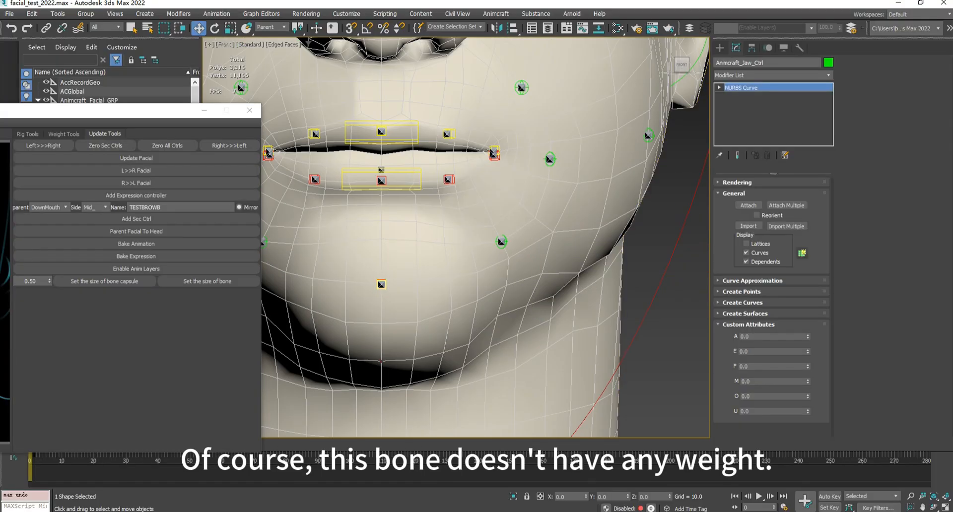
- Examine the whole head with its added secondary controllers alongside the facial control and expression boards
{"action": "scroll", "coordinate": [401, 228], "scroll_direction": "down", "scroll_amount": 2}
{"action": "middle_click_drag", "start_coordinate": [402, 229], "coordinate": [477, 281]}
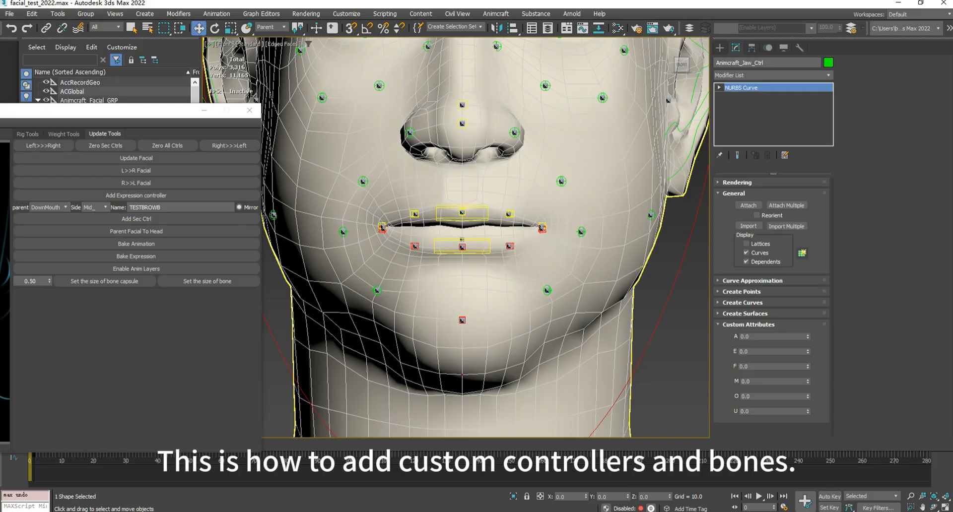
{"action": "scroll", "coordinate": [542, 287], "scroll_direction": "down", "scroll_amount": 7}
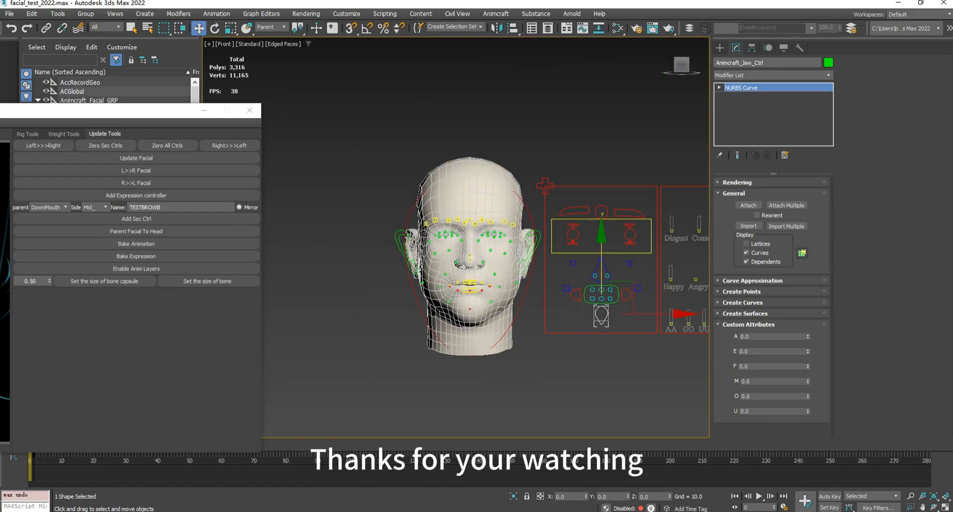
{"action": "middle_click_drag", "start_coordinate": [683, 282], "coordinate": [572, 301]}
{"action": "scroll", "coordinate": [572, 301], "scroll_direction": "up", "scroll_amount": 2}
{"action": "middle_click_drag", "start_coordinate": [297, 330], "coordinate": [420, 307]}
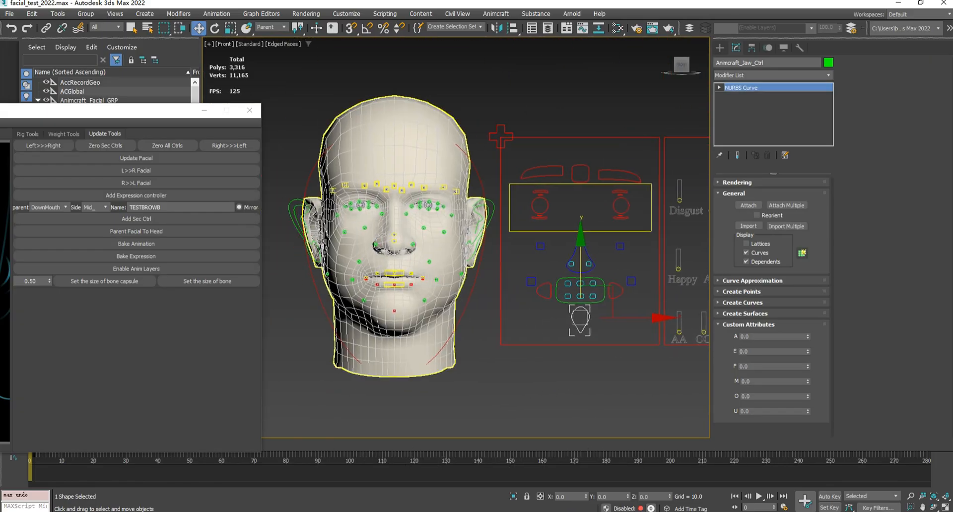
{"action": "scroll", "coordinate": [380, 313], "scroll_direction": "up", "scroll_amount": 5}
{"action": "scroll", "coordinate": [456, 238], "scroll_direction": "down", "scroll_amount": 8}
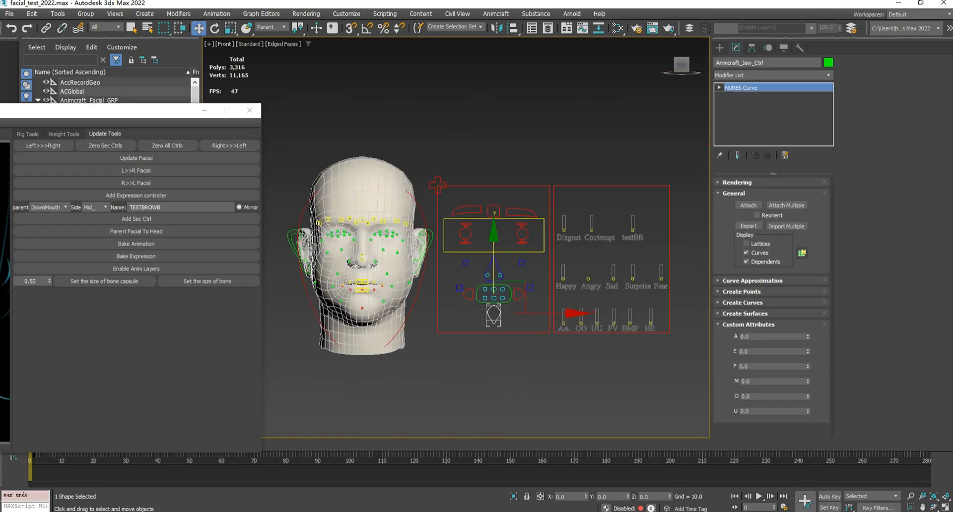